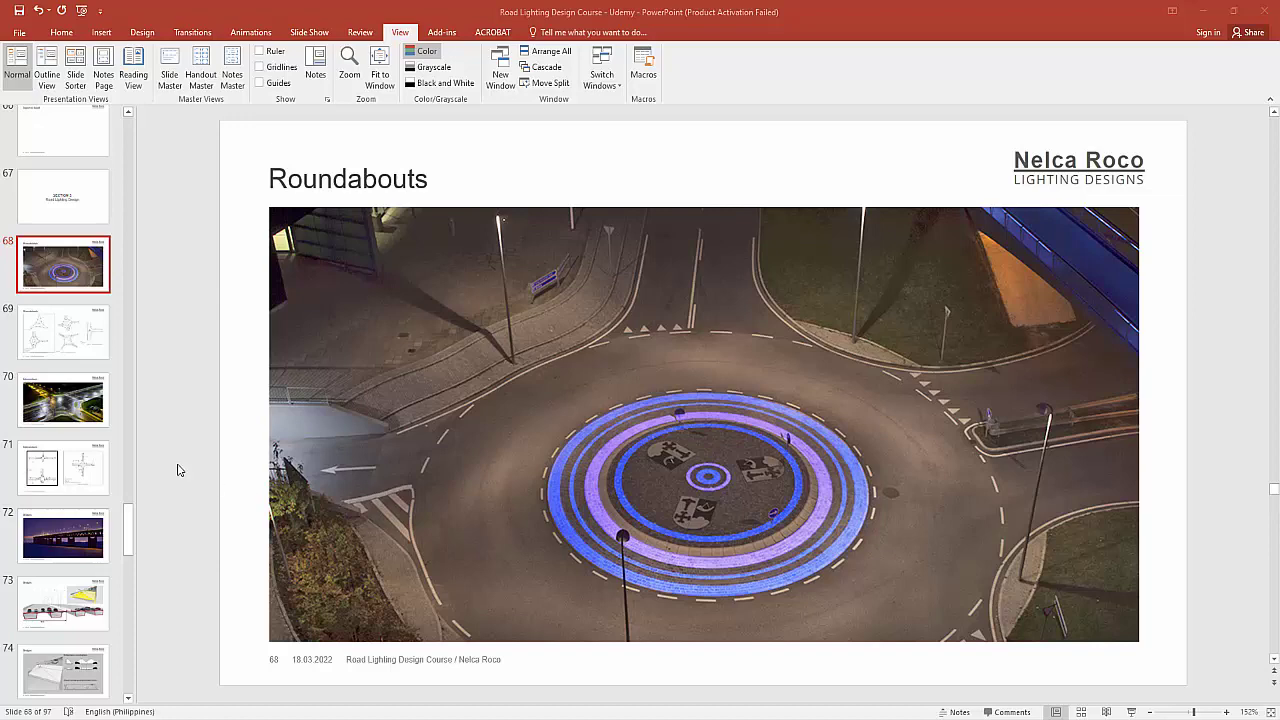
Step: Look through the roundabout and intersection slides, ending on the intersection photo on slide 70
left_click(76, 332)
left_click(66, 400)
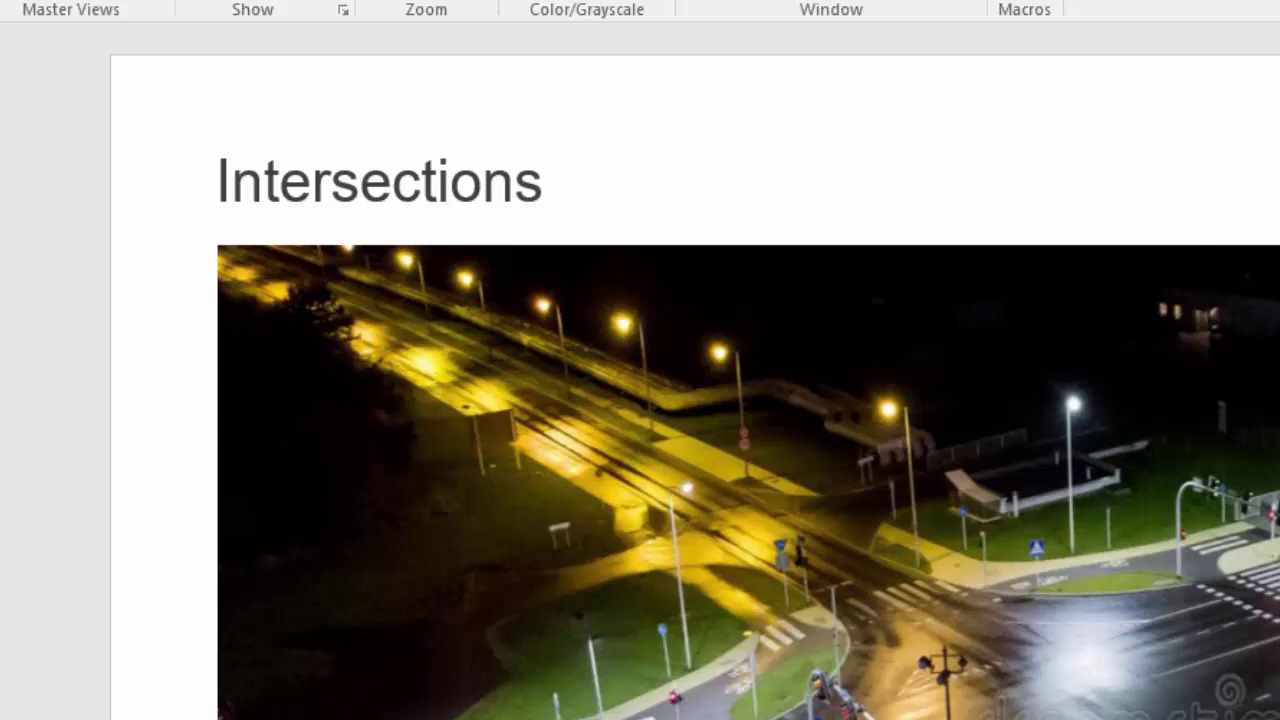
key("Down")
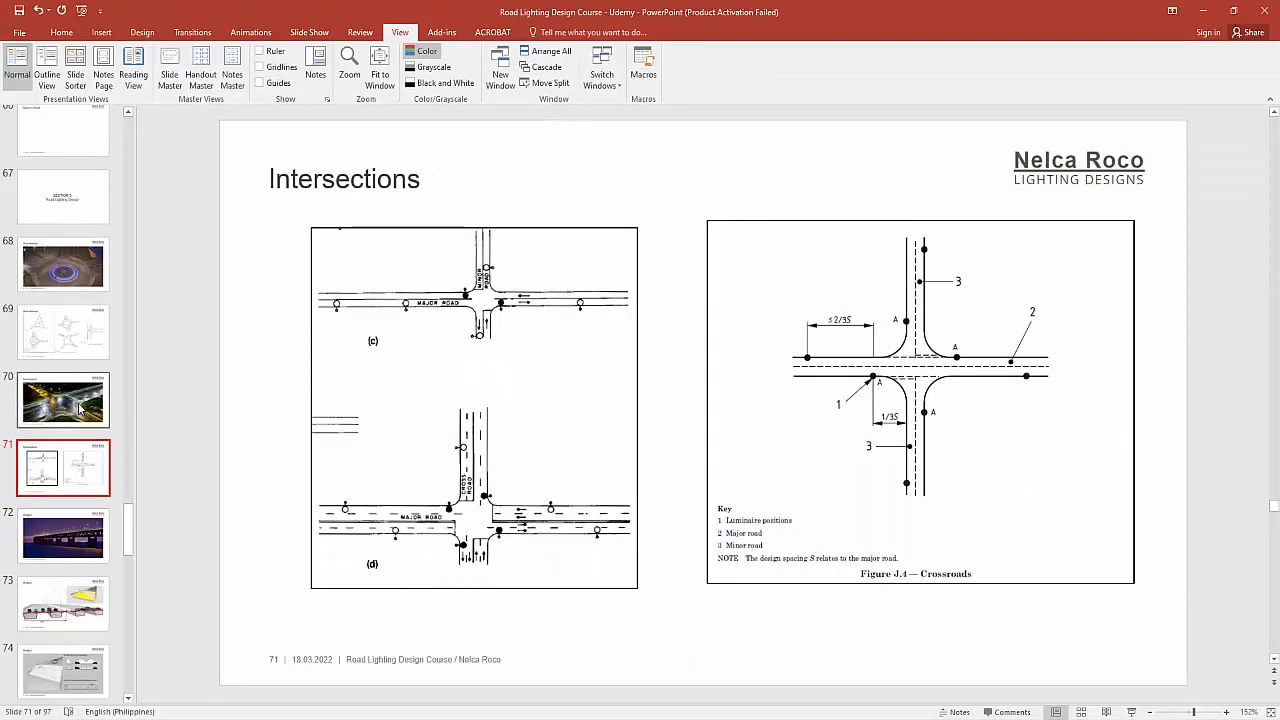
left_click(84, 406)
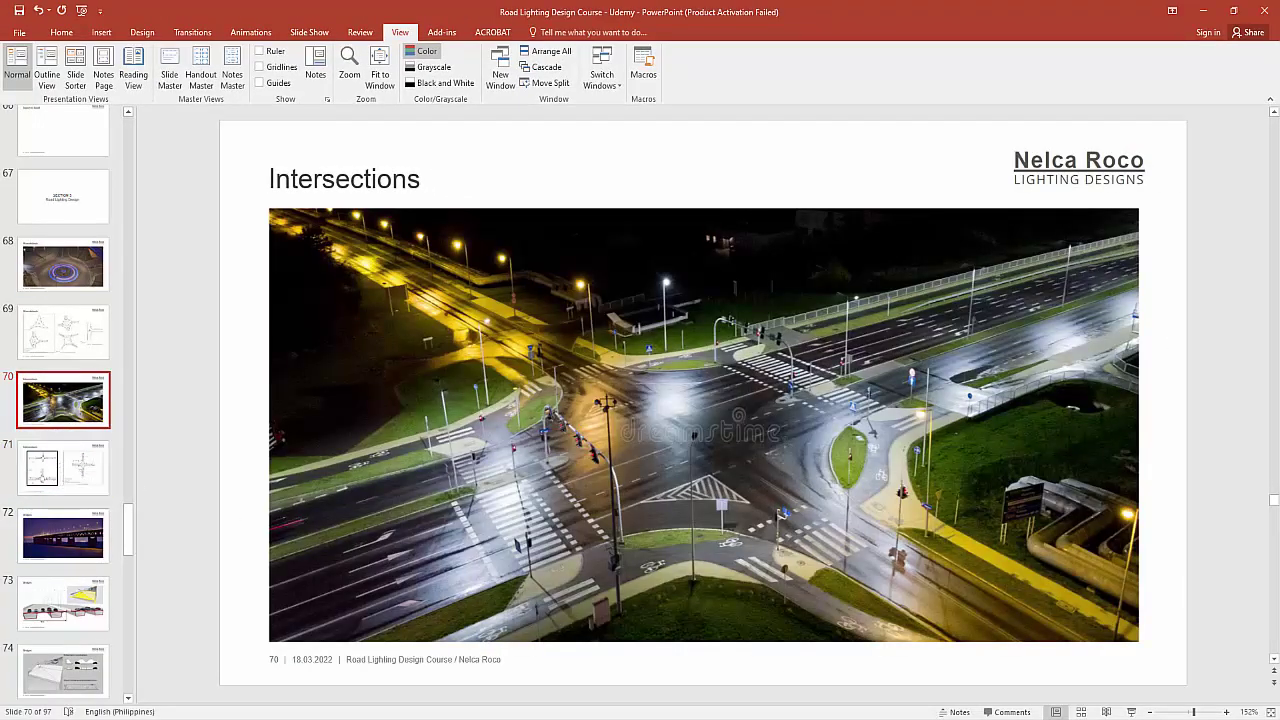
Step: Switch to the ANSI - IESNA Roadway Lighting PDF in Adobe Acrobat and examine the luminaire layouts for intersections on page 47
left_click(830, 718)
left_click(785, 704)
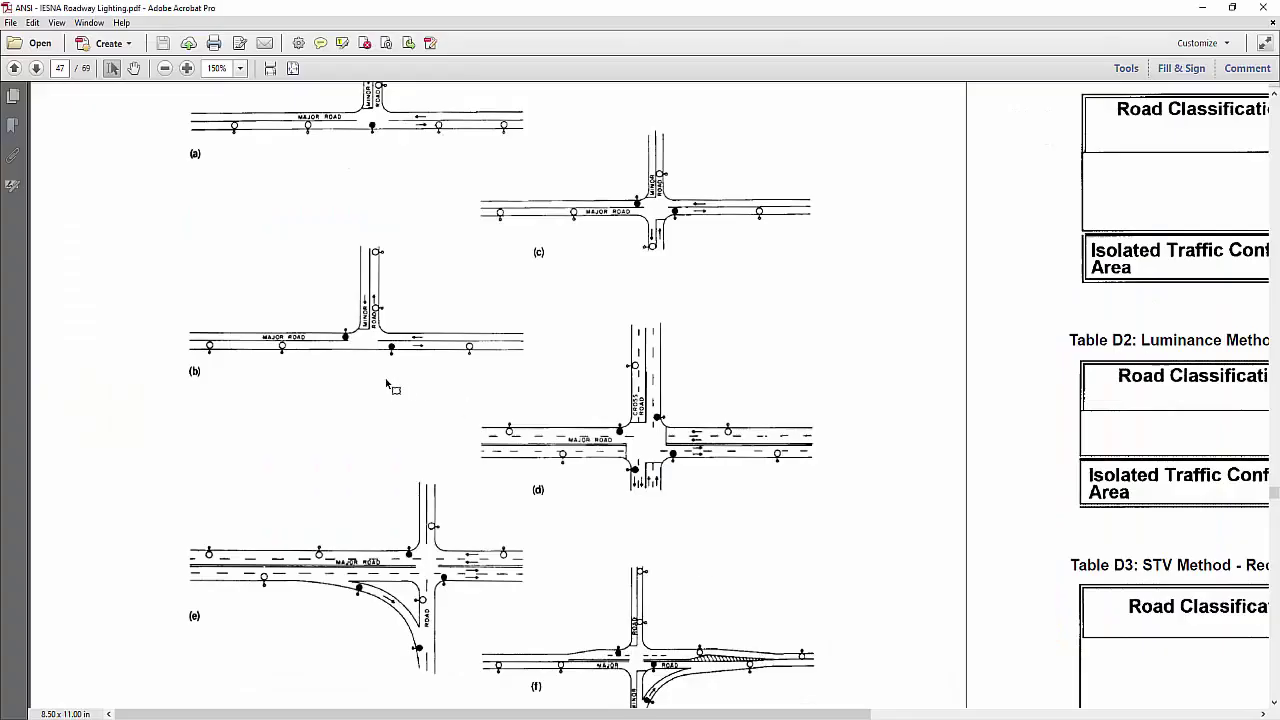
scroll(320, 390, "up", 1)
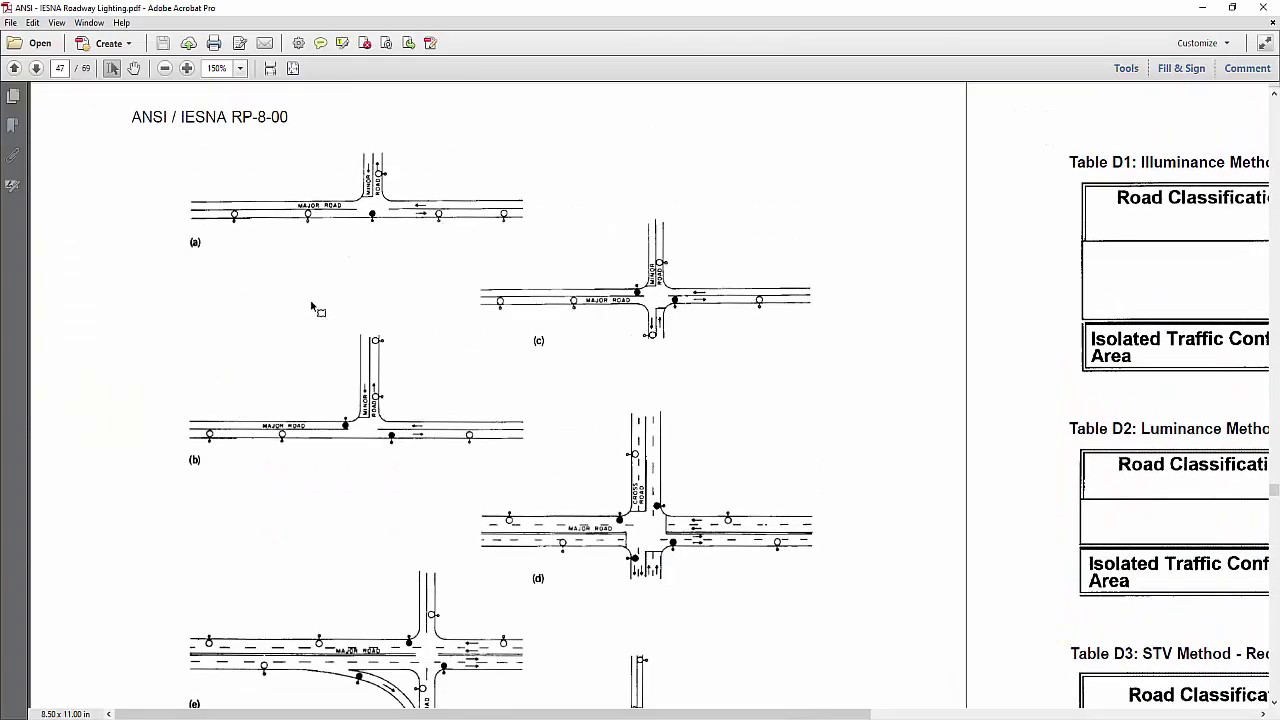
scroll(624, 520, "down", 3)
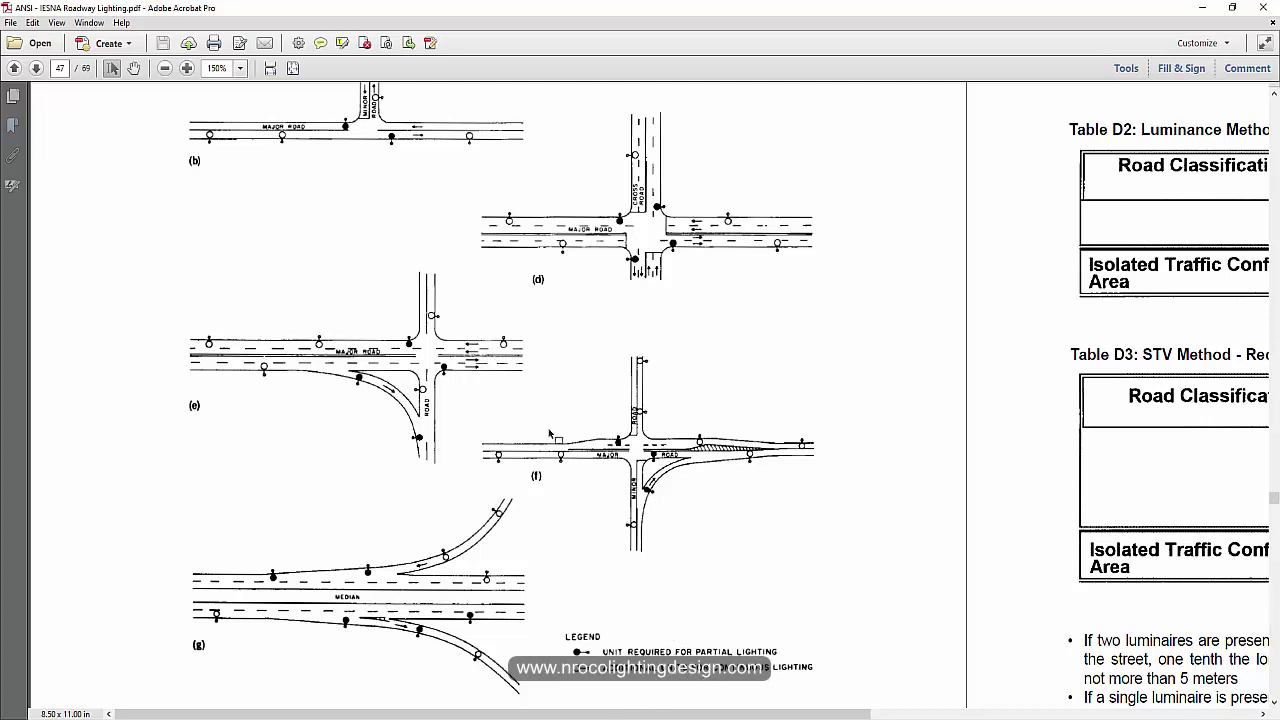
scroll(482, 482, "up", 4)
scroll(461, 463, "up", 3)
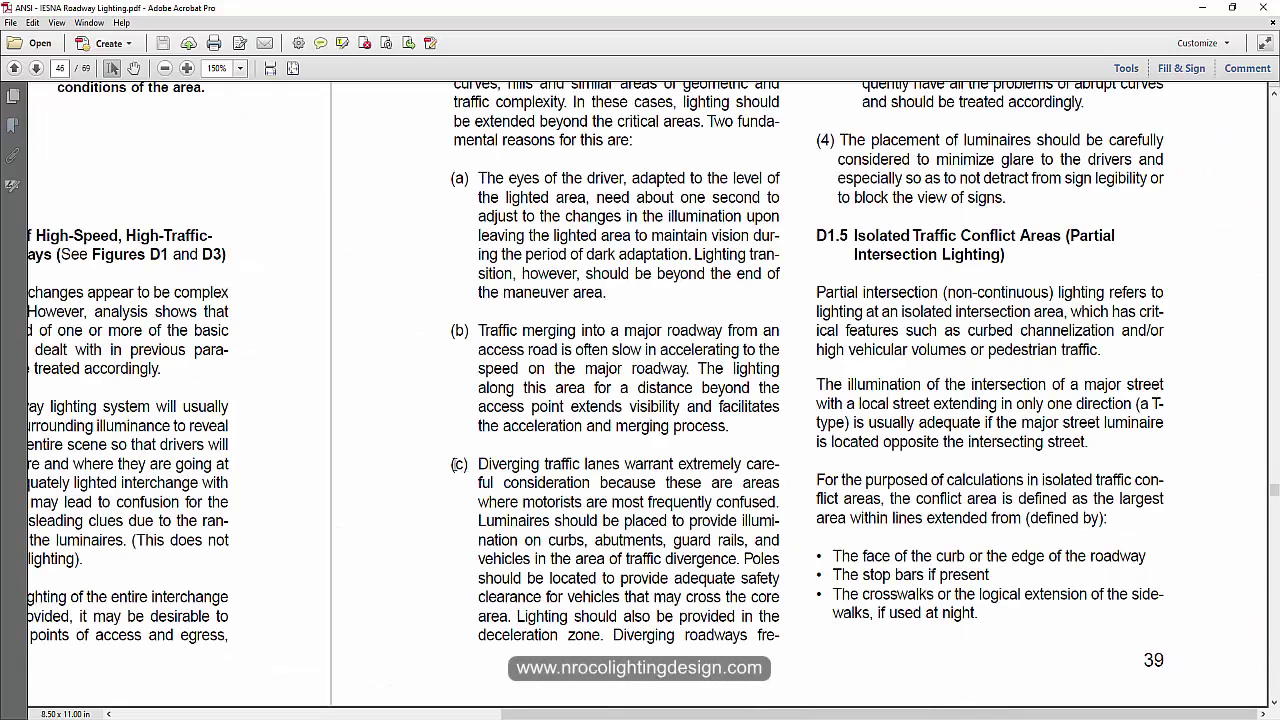
scroll(452, 486, "down", 2)
scroll(452, 496, "down", 1)
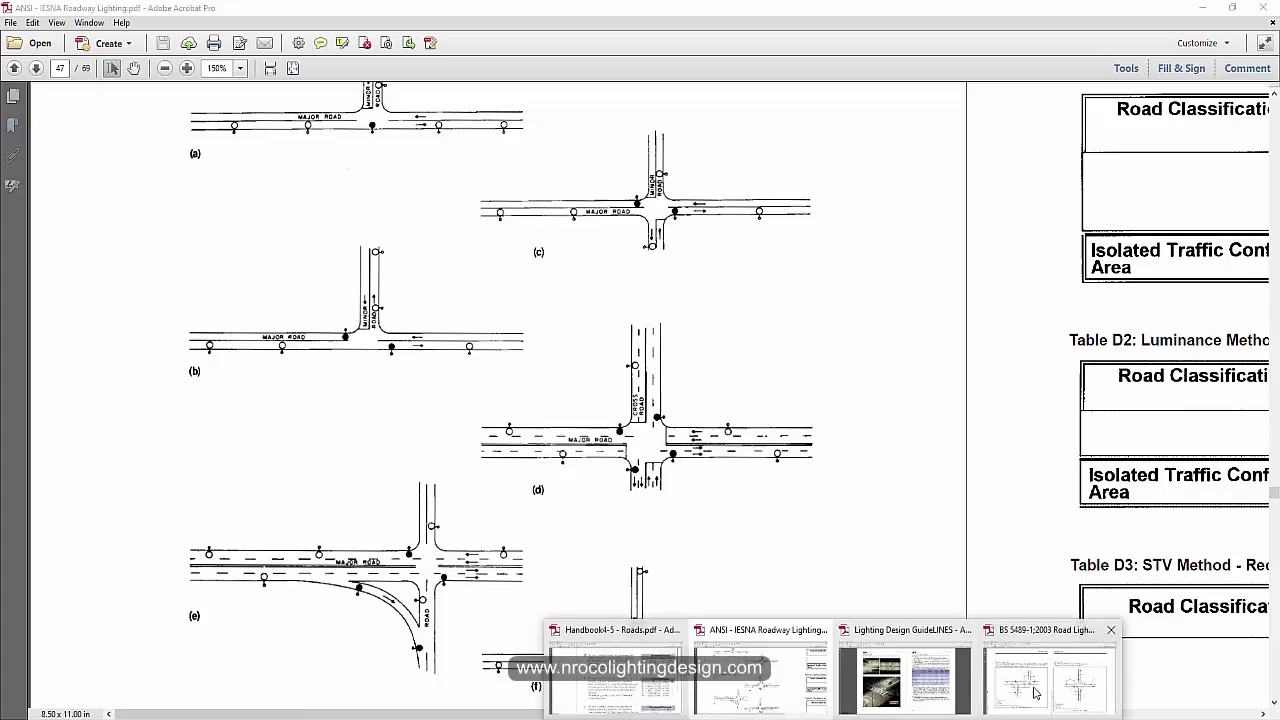
Step: Examine the luminaire positions for T-junctions, staggered junctions and crossroads in Annex J of the BS 5489-1:2003 Road Lighting PDF
left_click(940, 655)
scroll(326, 221, "up", 2)
scroll(321, 249, "down", 1)
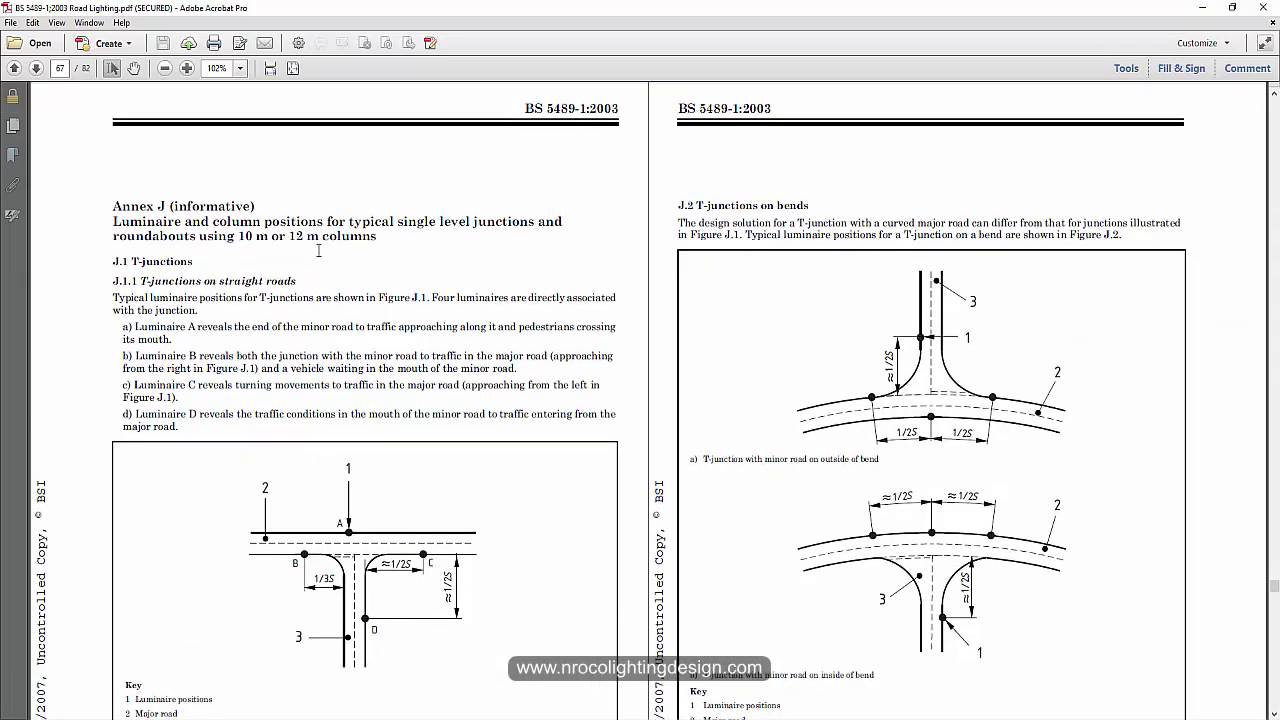
scroll(315, 342, "down", 5)
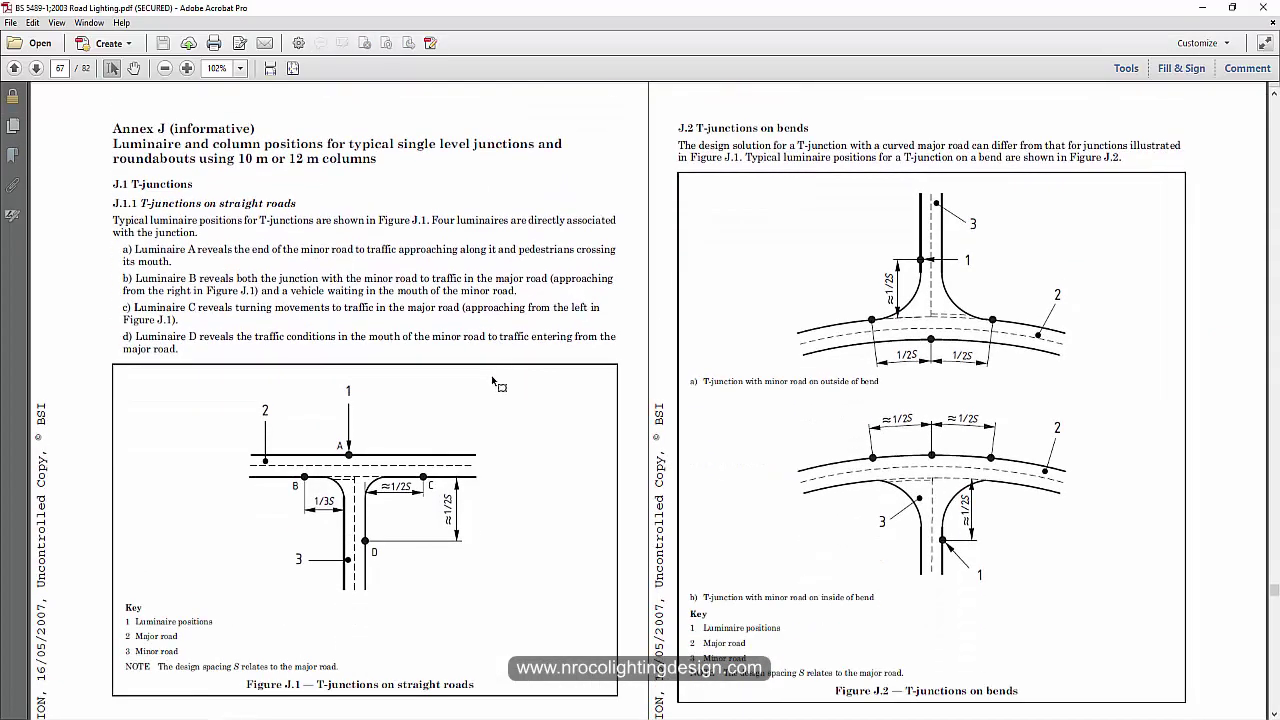
scroll(480, 386, "down", 1)
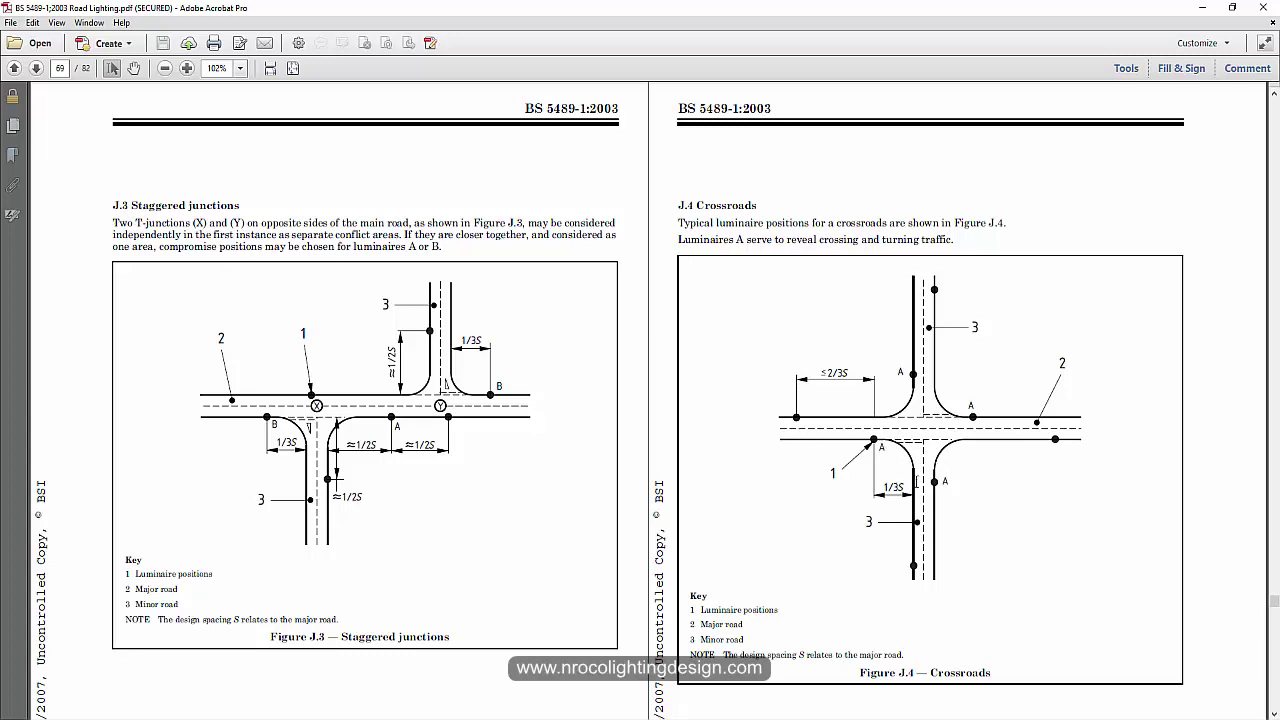
Step: Examine the CE class horizontal illuminance and uniformity requirements for conflict areas in the Handbook4-5 - Roads PDF, and return to the PowerPoint slide
left_click(862, 719)
mouse_move(830, 718)
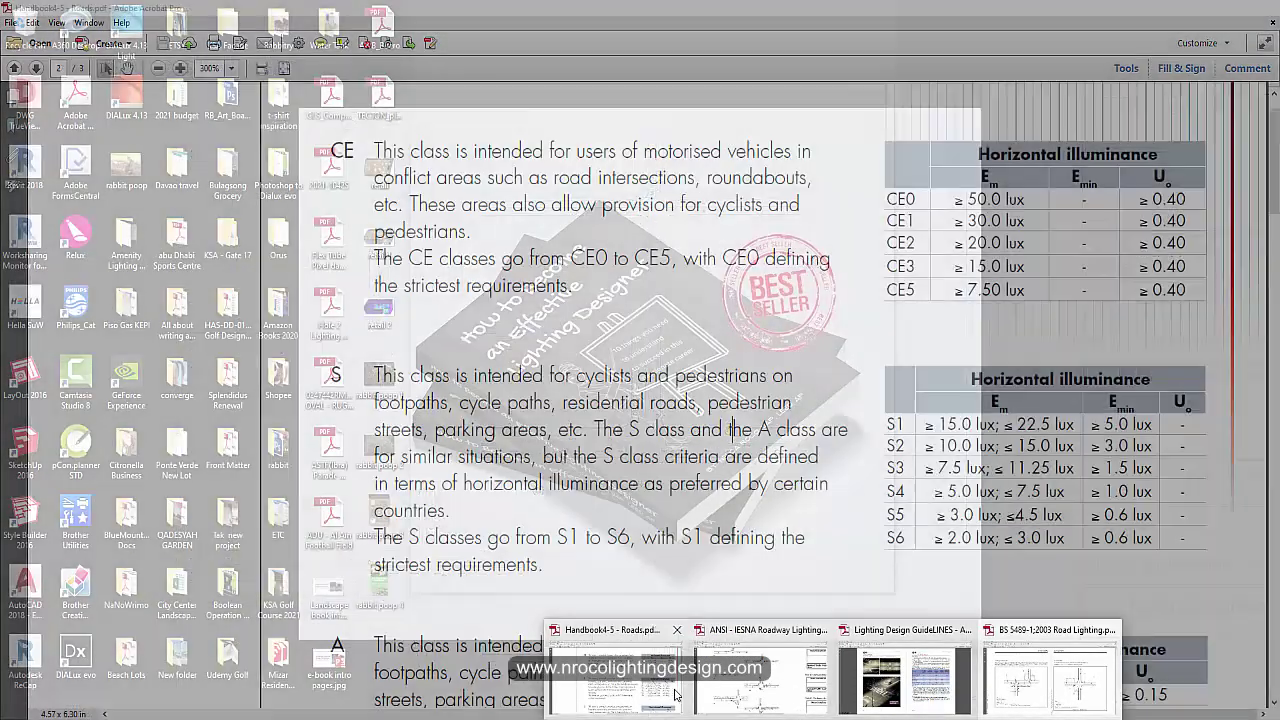
left_click(675, 694)
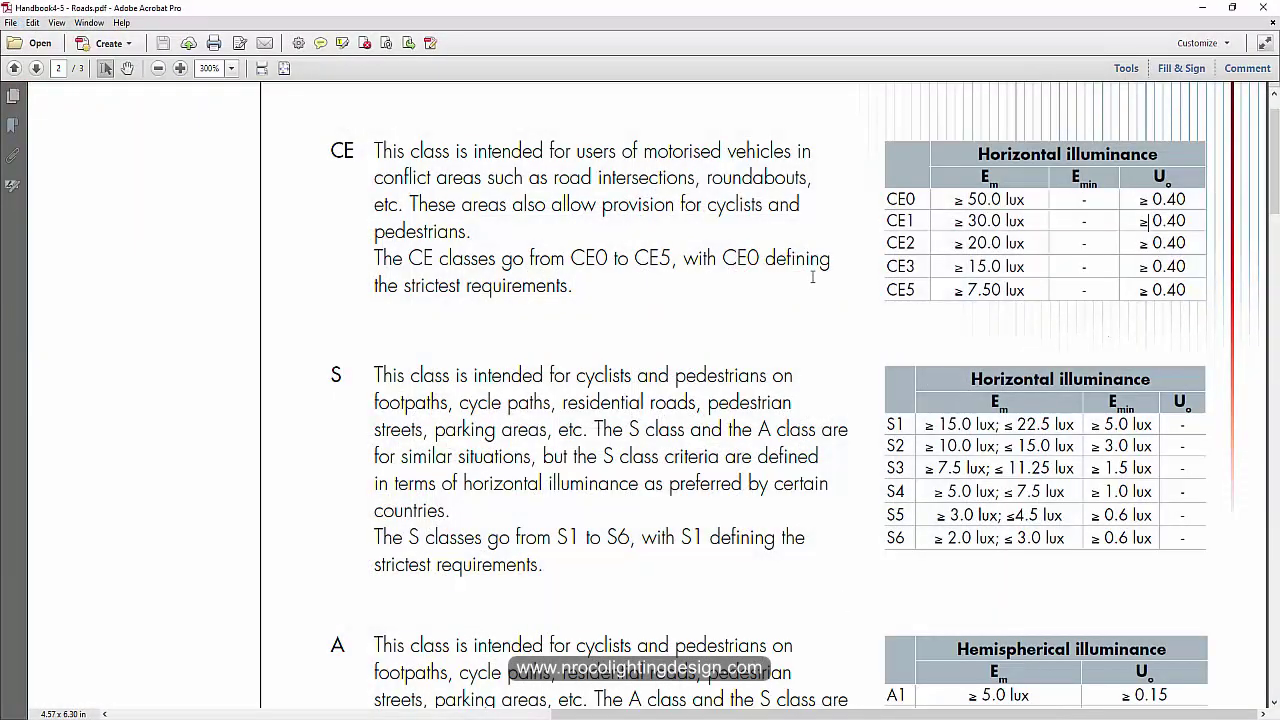
left_click_drag(684, 182, 554, 180)
left_click(716, 205)
left_click_drag(969, 290, 1024, 290)
left_click_drag(967, 199, 1025, 199)
left_click_drag(1153, 290, 1187, 290)
key("alt+Tab")
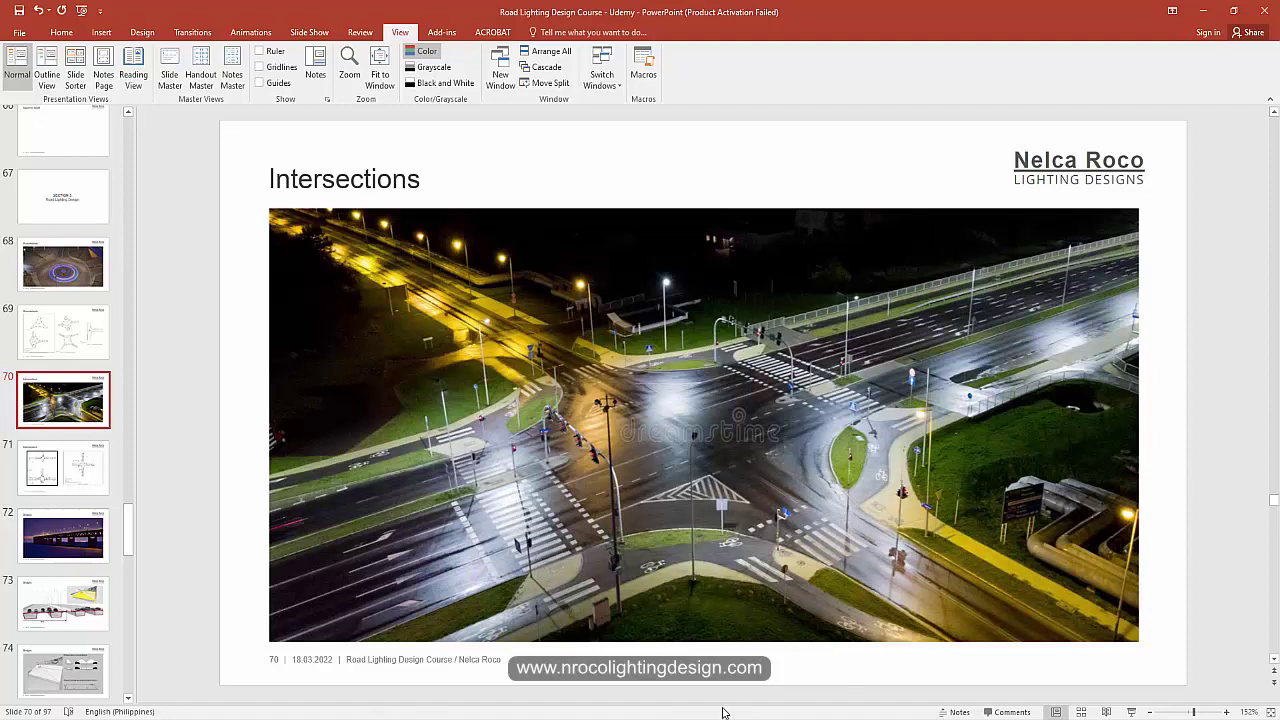
Step: Switch to the Chrome browser, examine the pedestrian crossing layouts on page 6 of the IVS LED PDF, and return to the PowerPoint slide
key("alt+Tab")
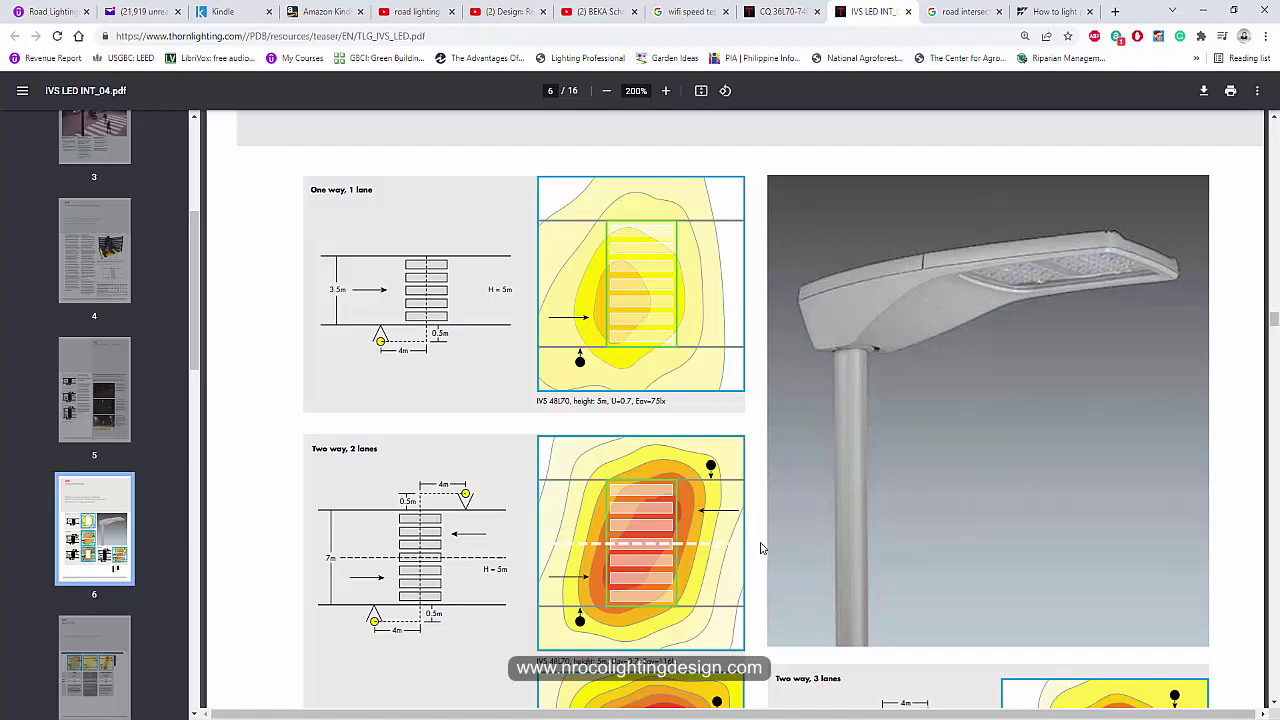
scroll(648, 494, "down", 3)
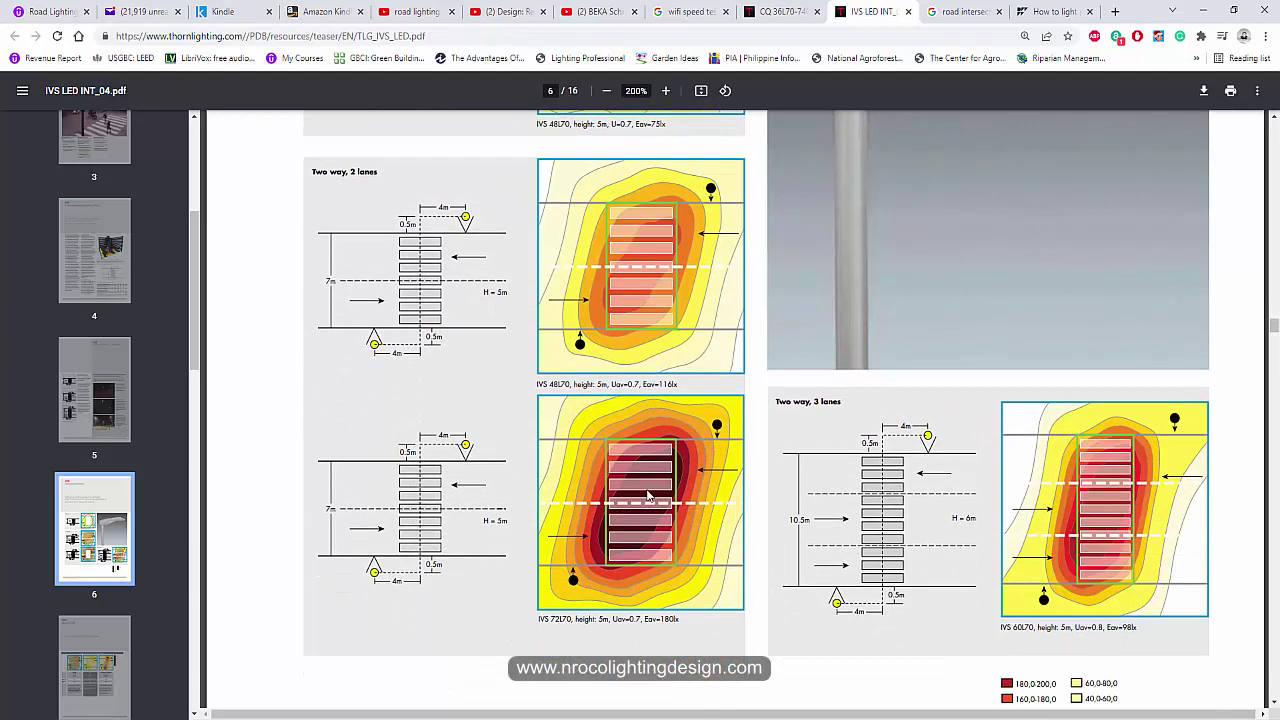
scroll(653, 533, "up", 1)
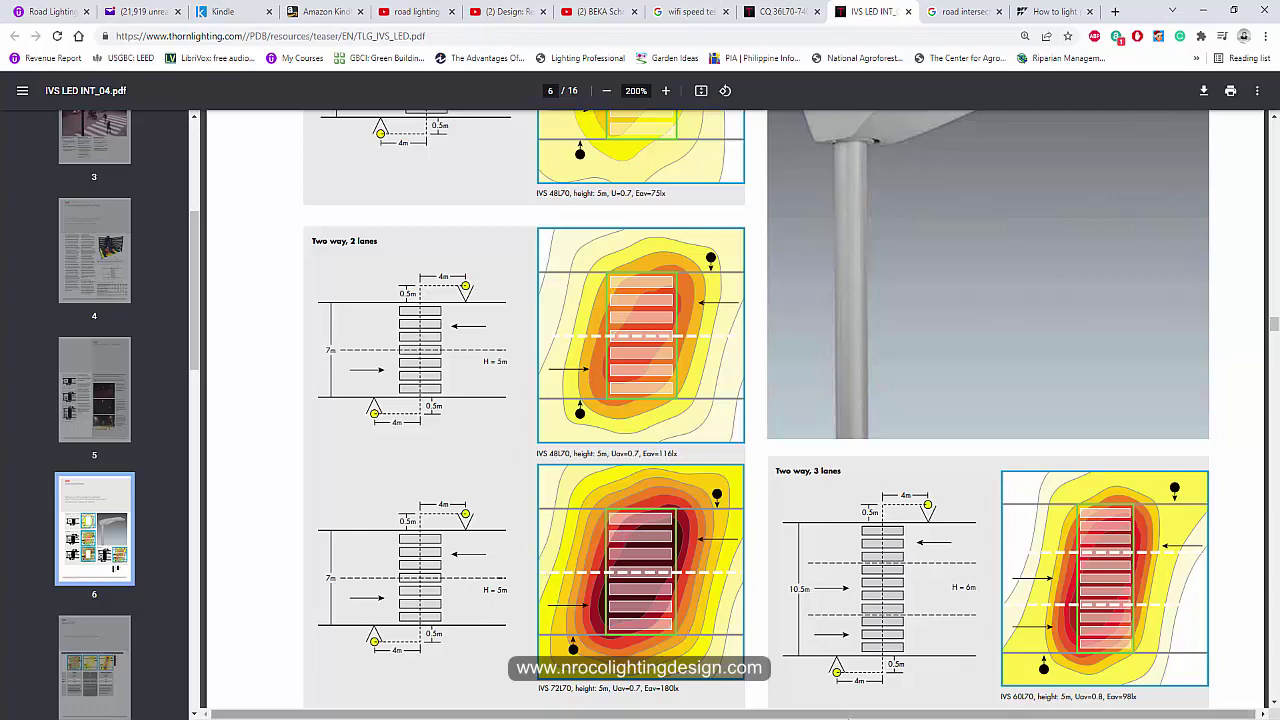
left_click(868, 719)
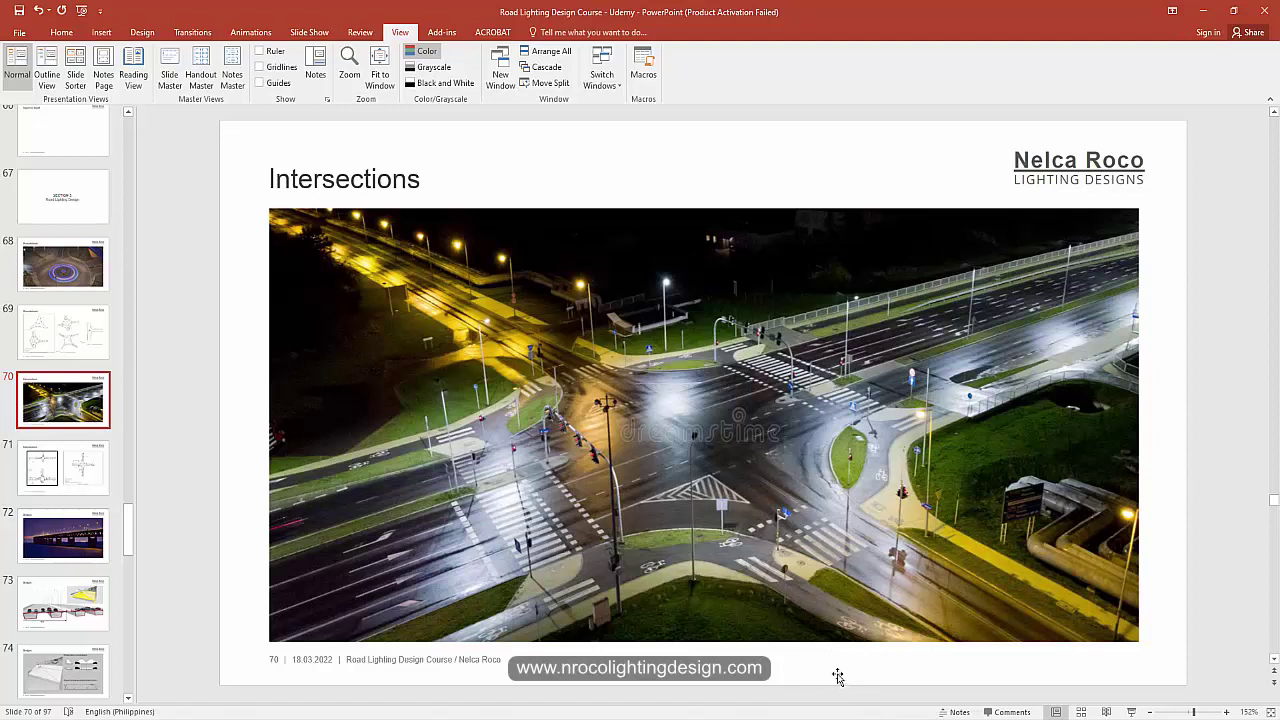
Step: Check the recommended pedestrian crossing illuminance in the DW Windsor article in Chrome and compare it with the IVS LED crossing layouts
key("alt+Tab")
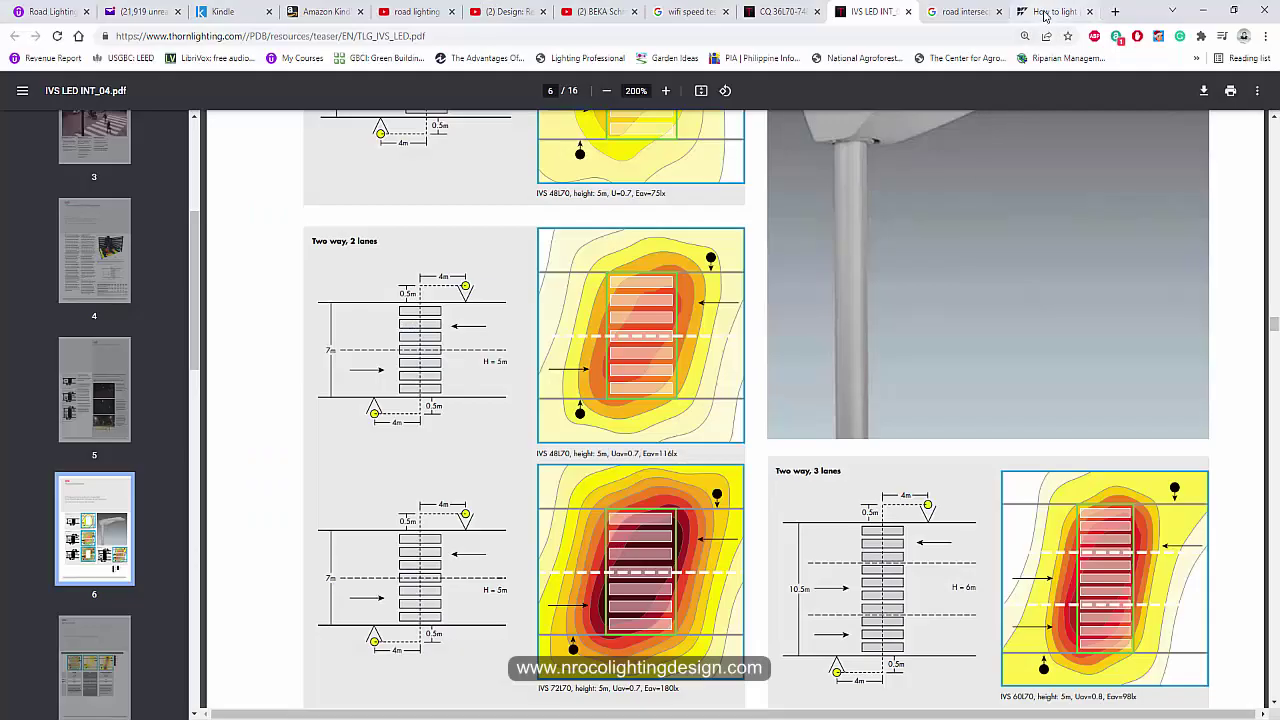
left_click(1046, 16)
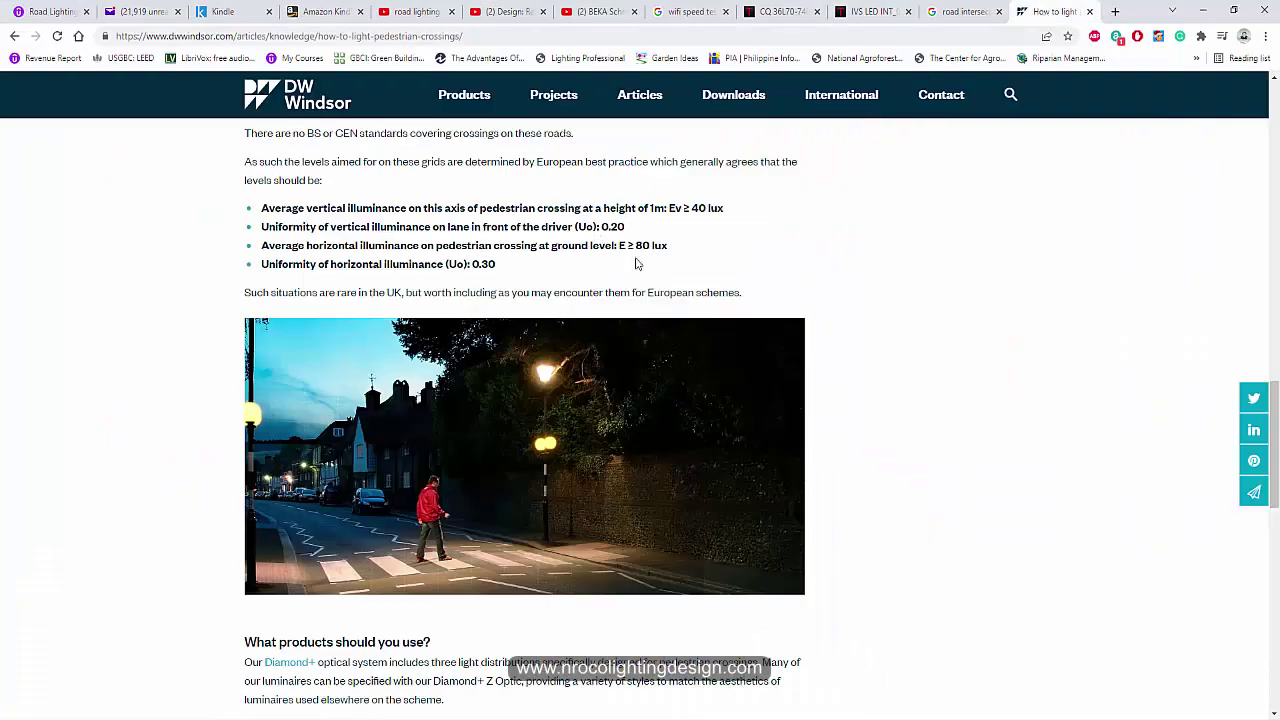
left_click_drag(669, 247, 522, 243)
left_click(656, 209)
left_click(860, 12)
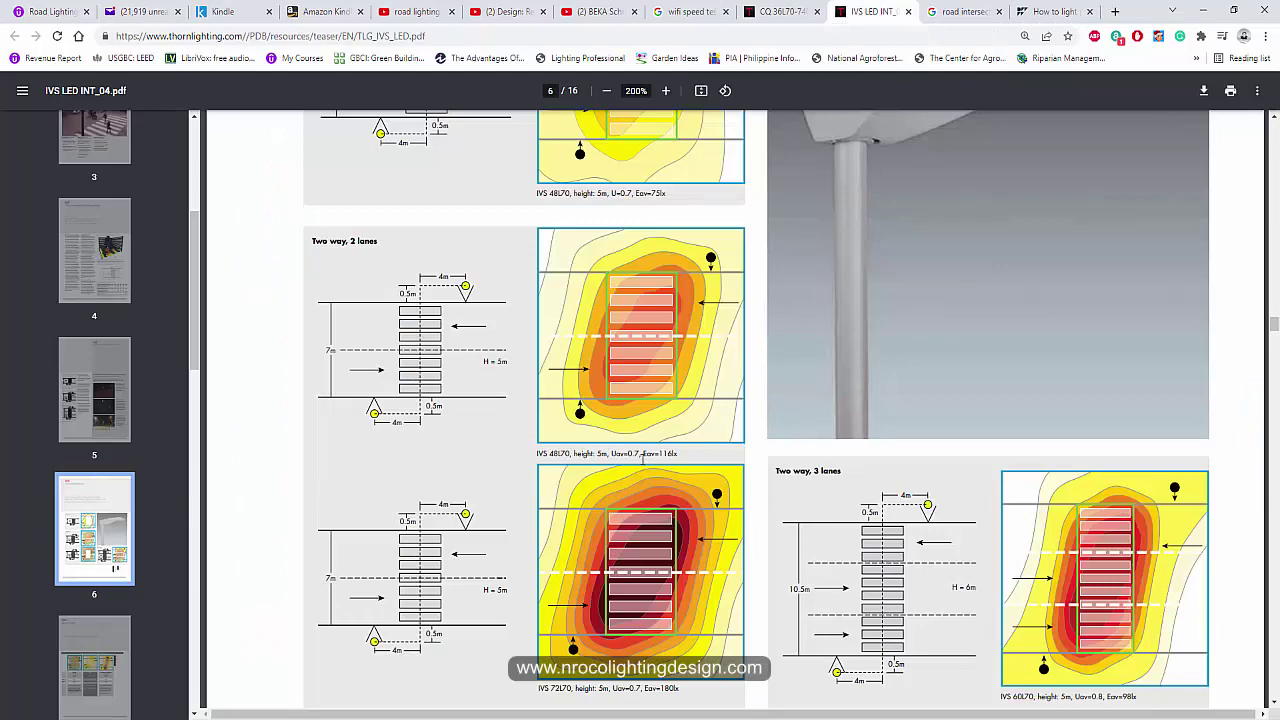
scroll(642, 463, "up", 1)
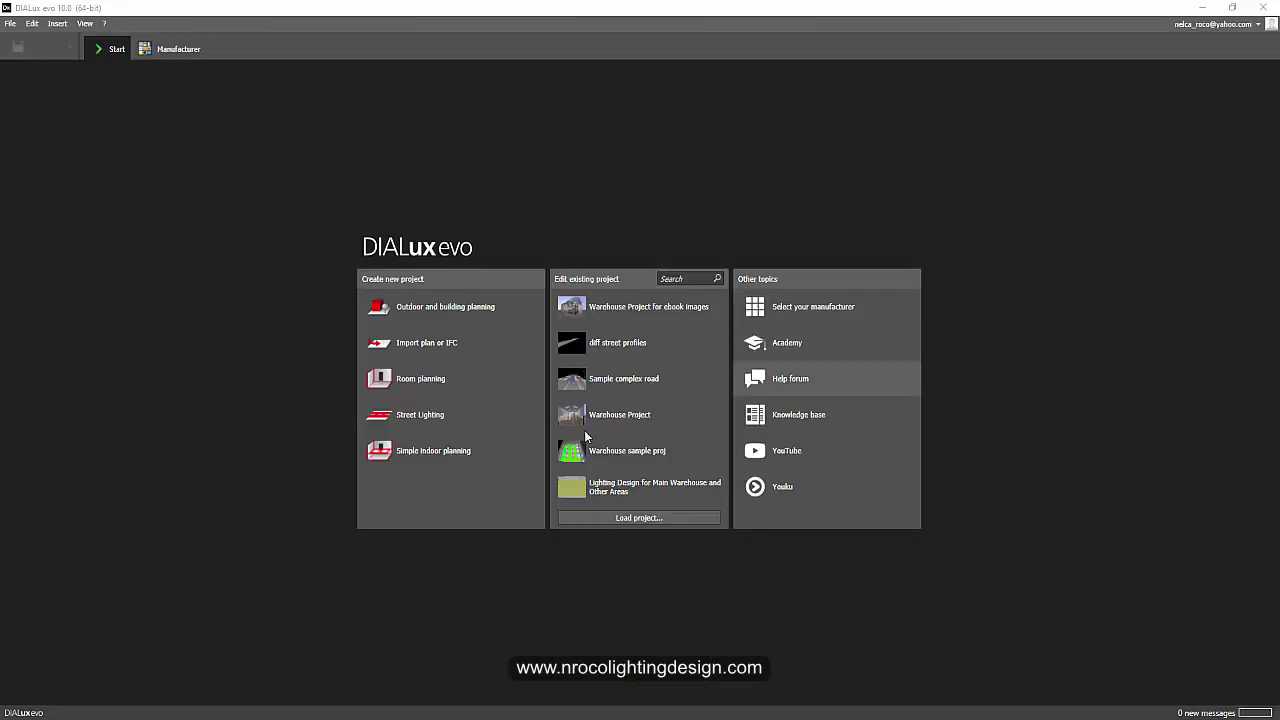
Step: Start a new outdoor and building planning project in DIALux evo and import the pedestrian crossroads image as its plan
left_click(429, 310)
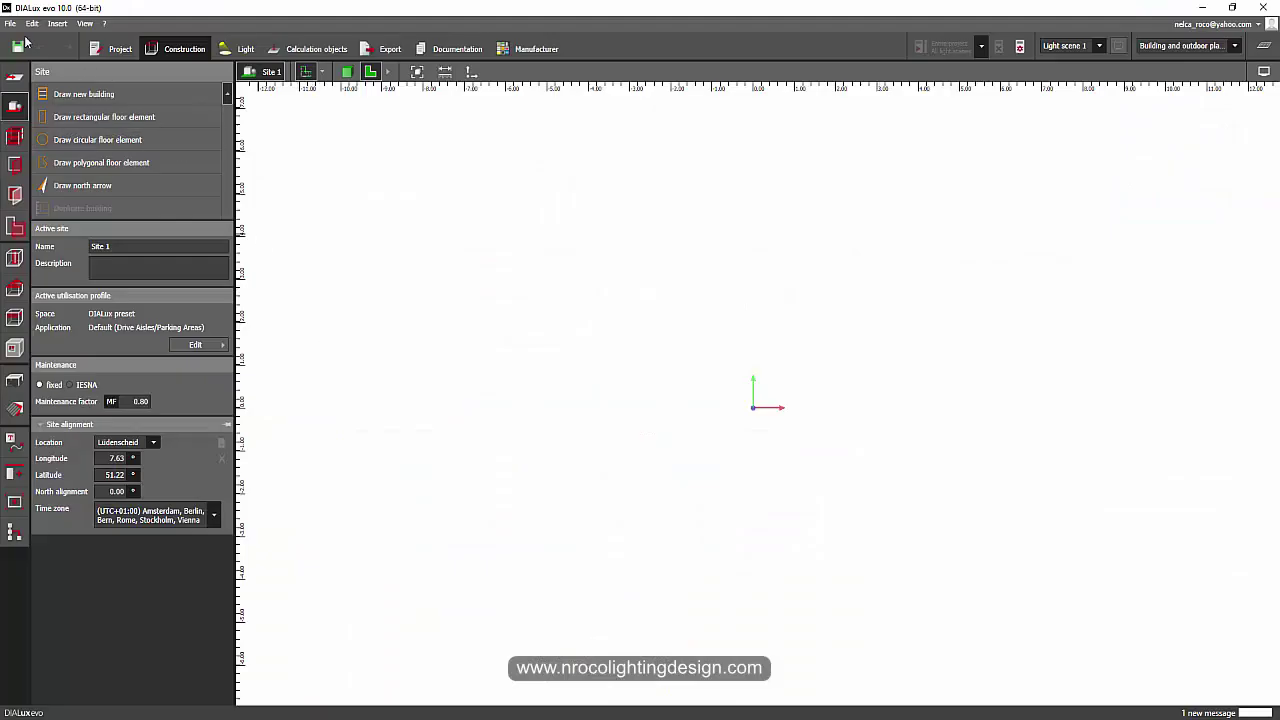
left_click(10, 23)
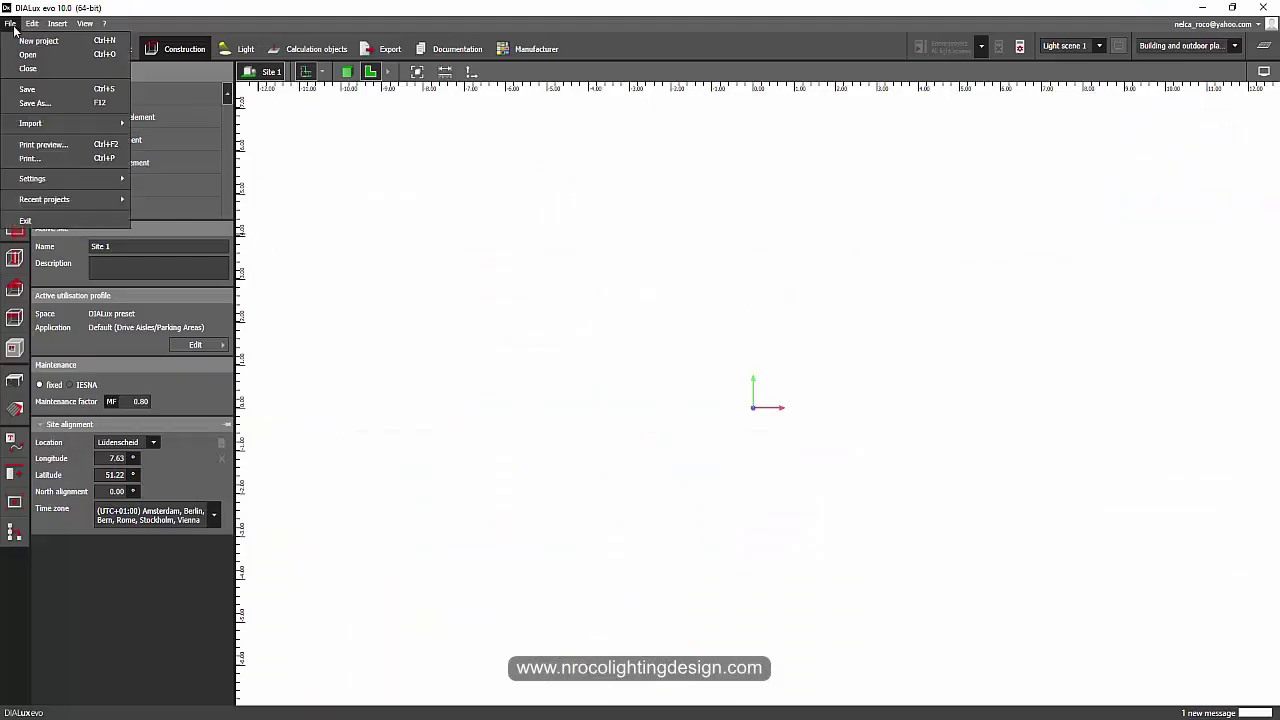
mouse_move(50, 125)
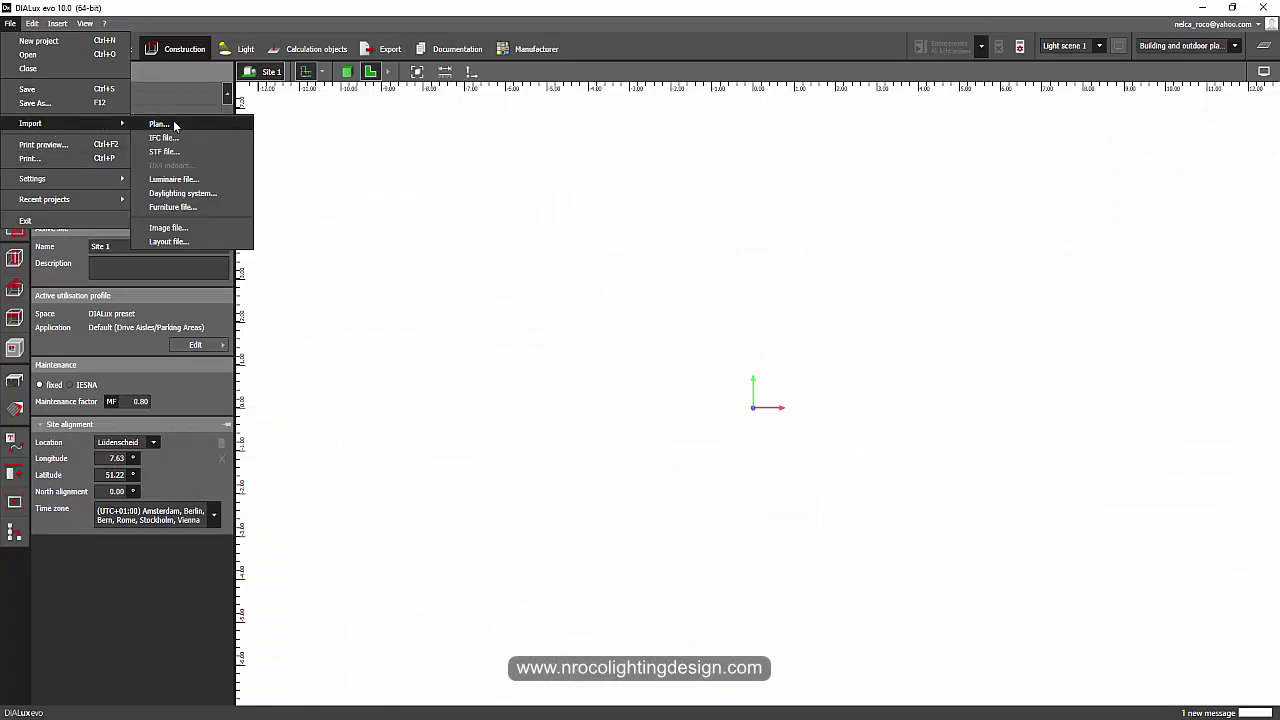
left_click(160, 124)
left_click(54, 195)
scroll(335, 270, "down", 5)
left_click(582, 205)
left_click(528, 367)
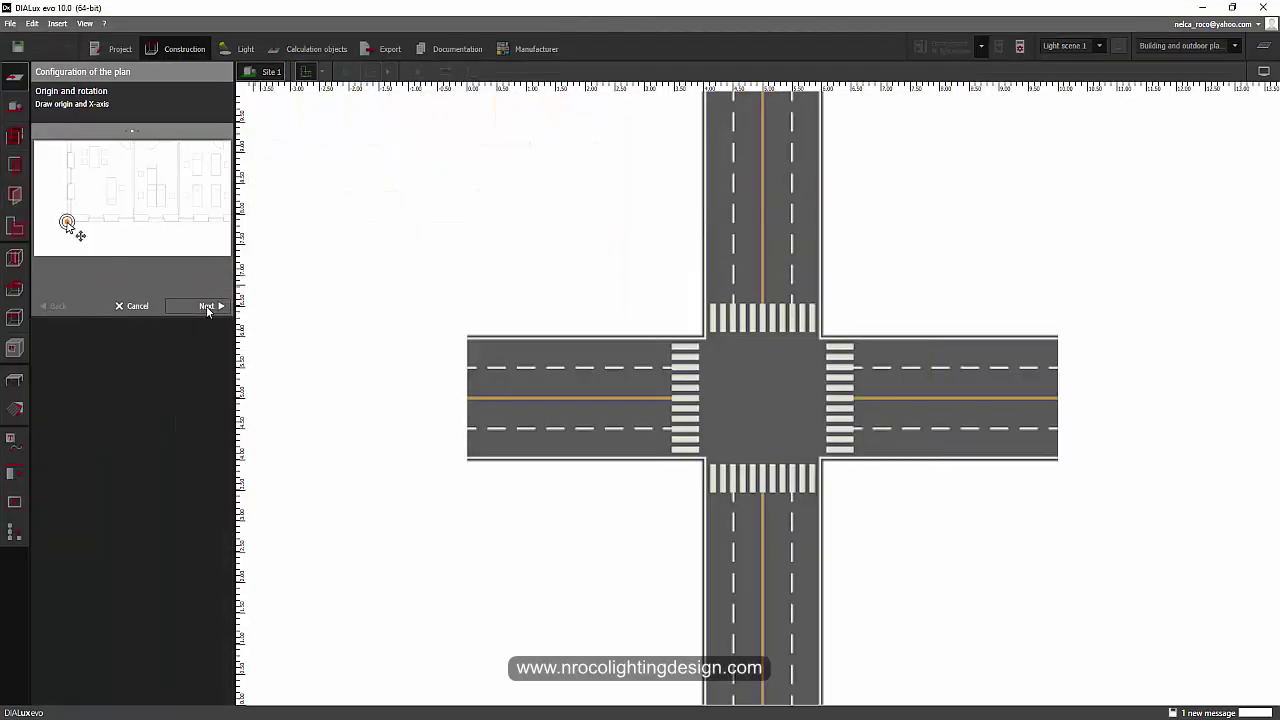
Step: Accept the plan's default origin, scale it by setting the horizontal road's width at the west crosswalk to 14 m, and finish the configuration
left_click(205, 306)
scroll(601, 302, "down", 2)
scroll(682, 364, "up", 3)
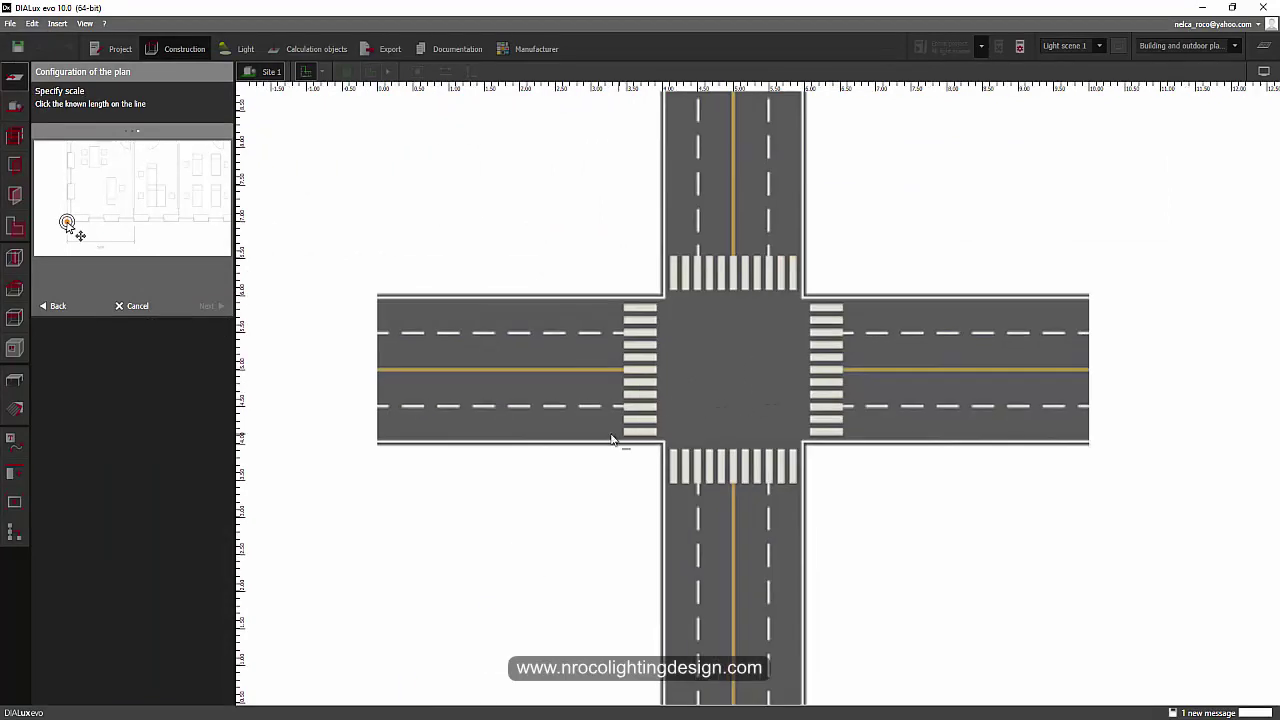
scroll(622, 440, "up", 2)
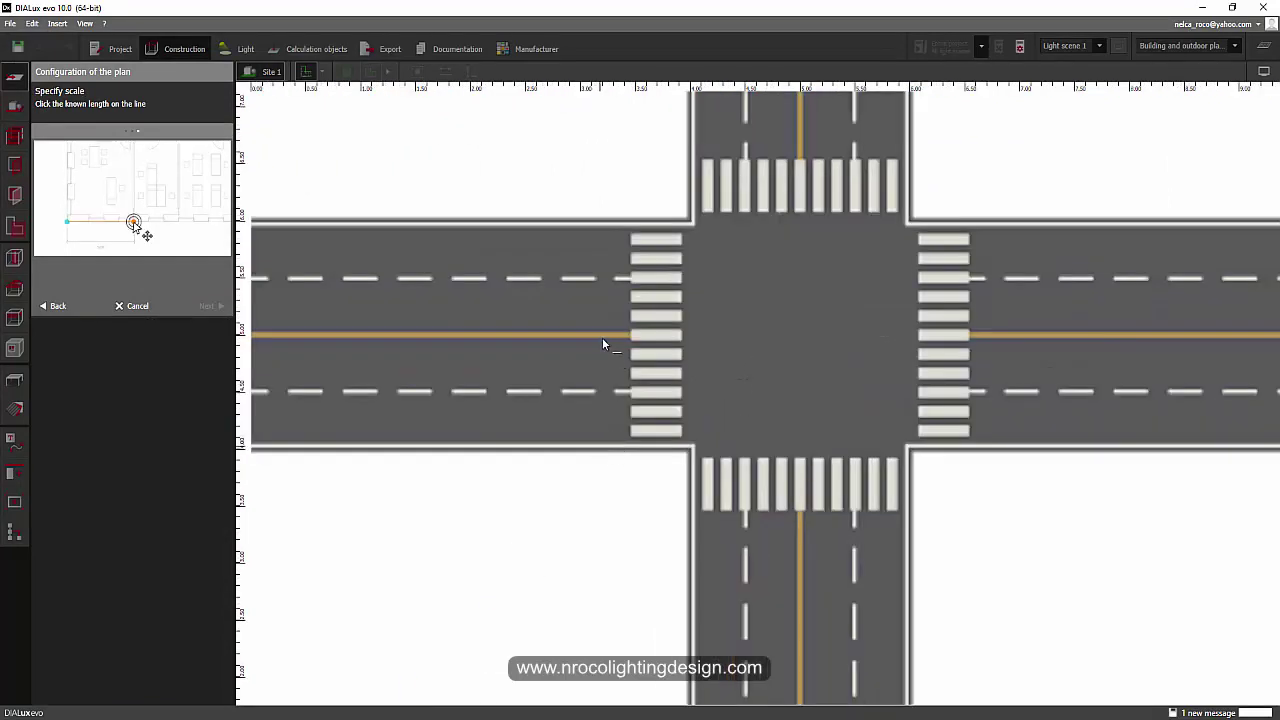
left_click(658, 221)
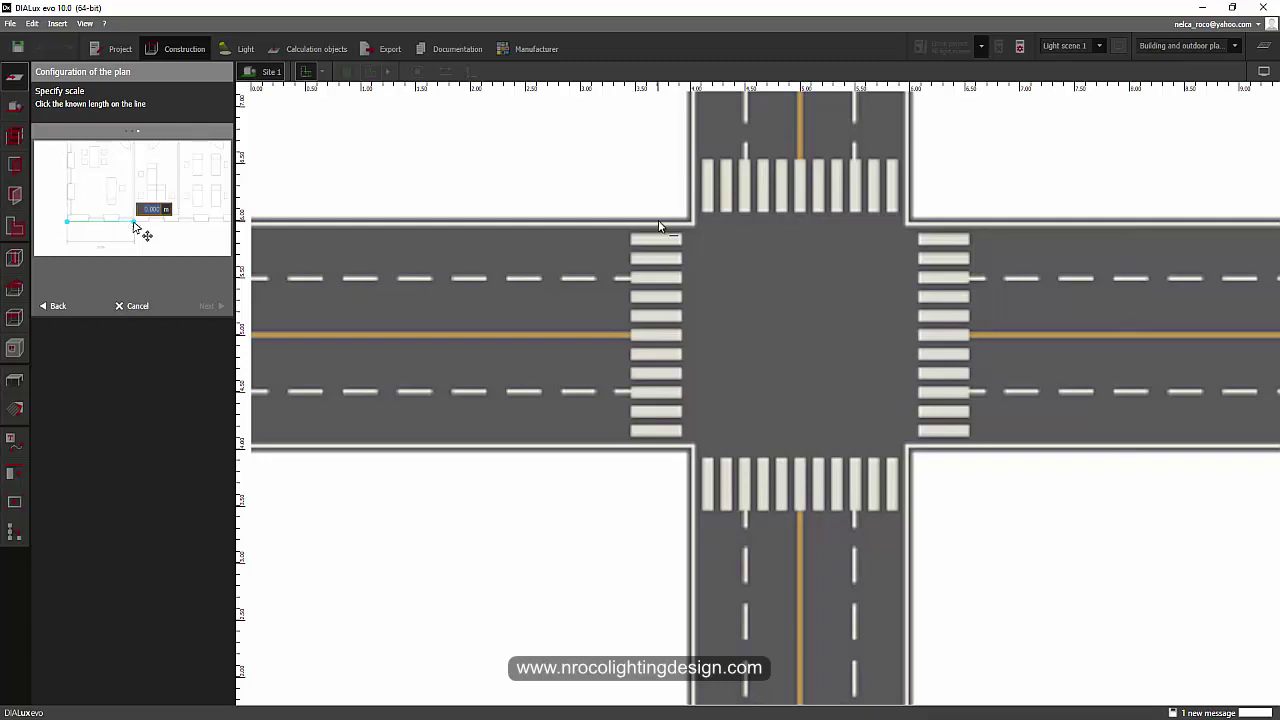
left_click(658, 448)
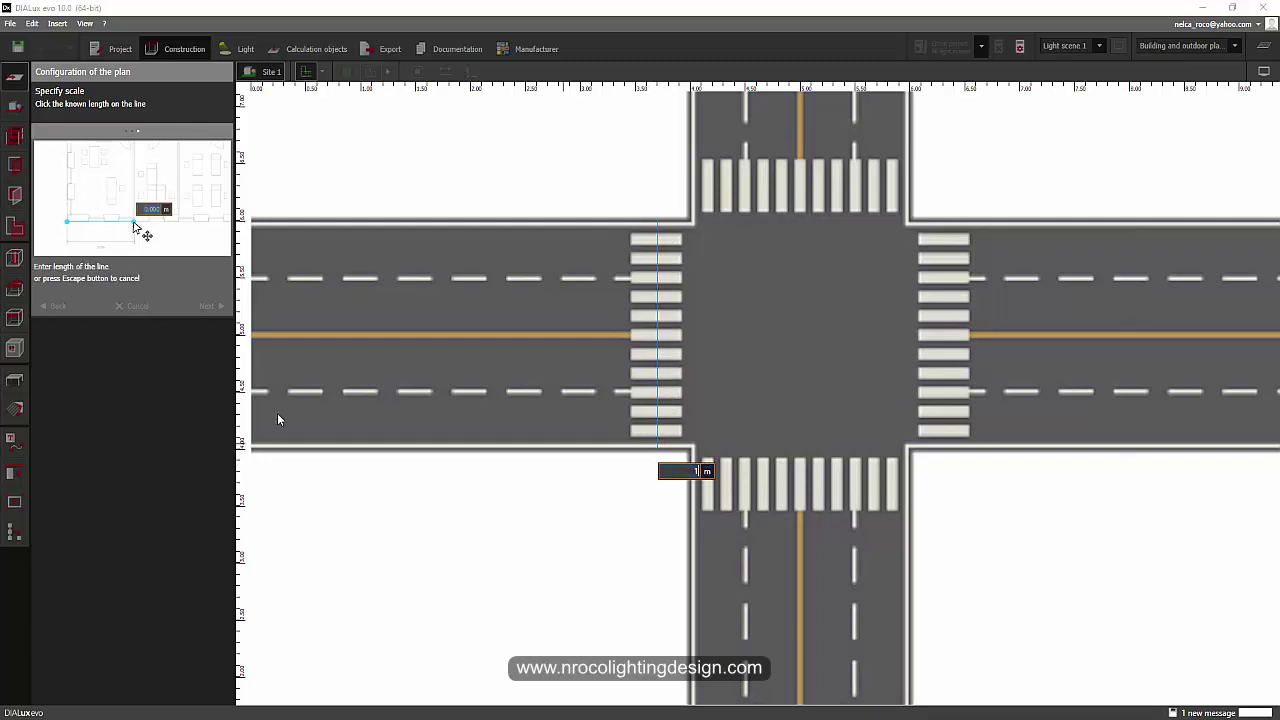
key("Return")
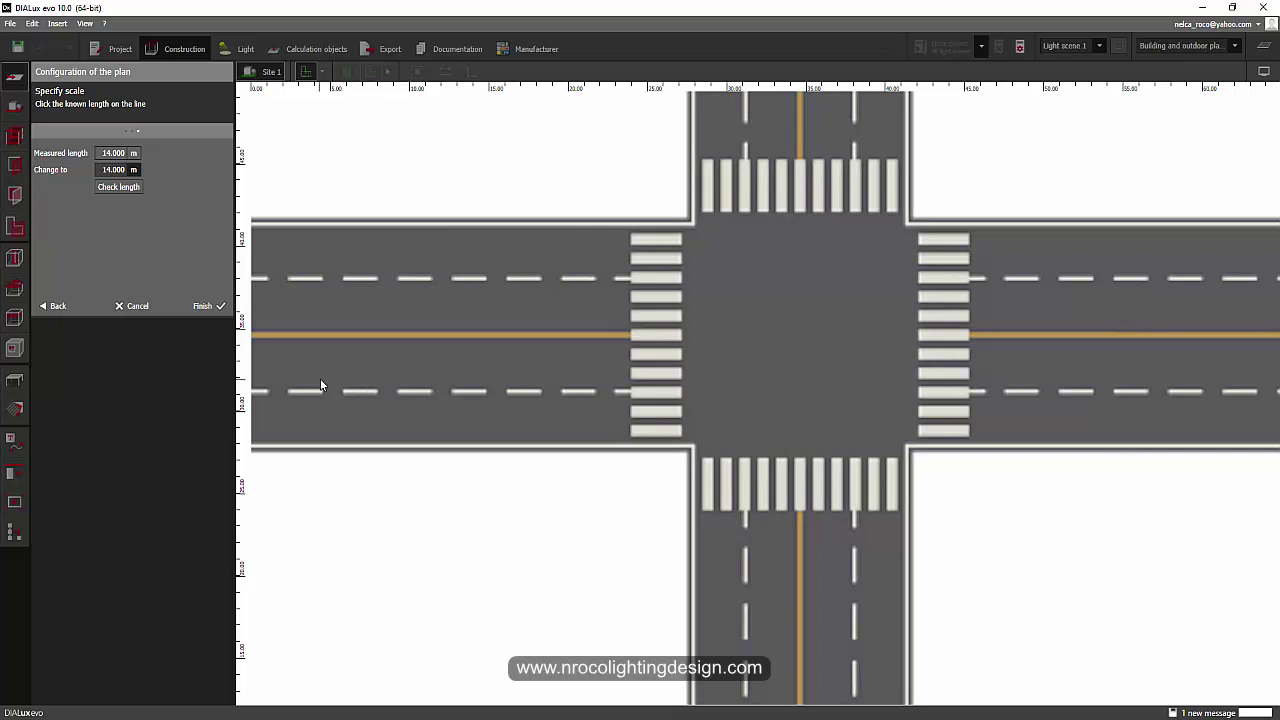
left_click(203, 310)
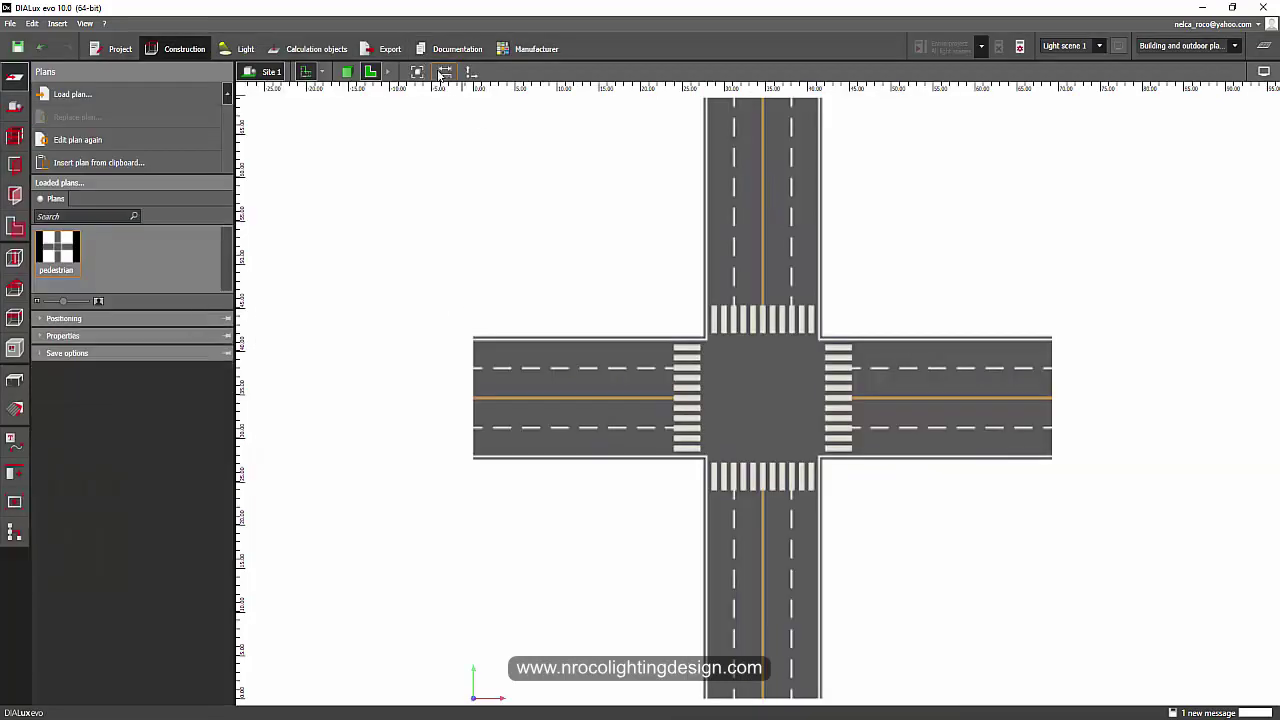
Step: Measure the width of the horizontal road at the west crosswalk to check the plan's scale
left_click(447, 76)
scroll(639, 377, "up", 3)
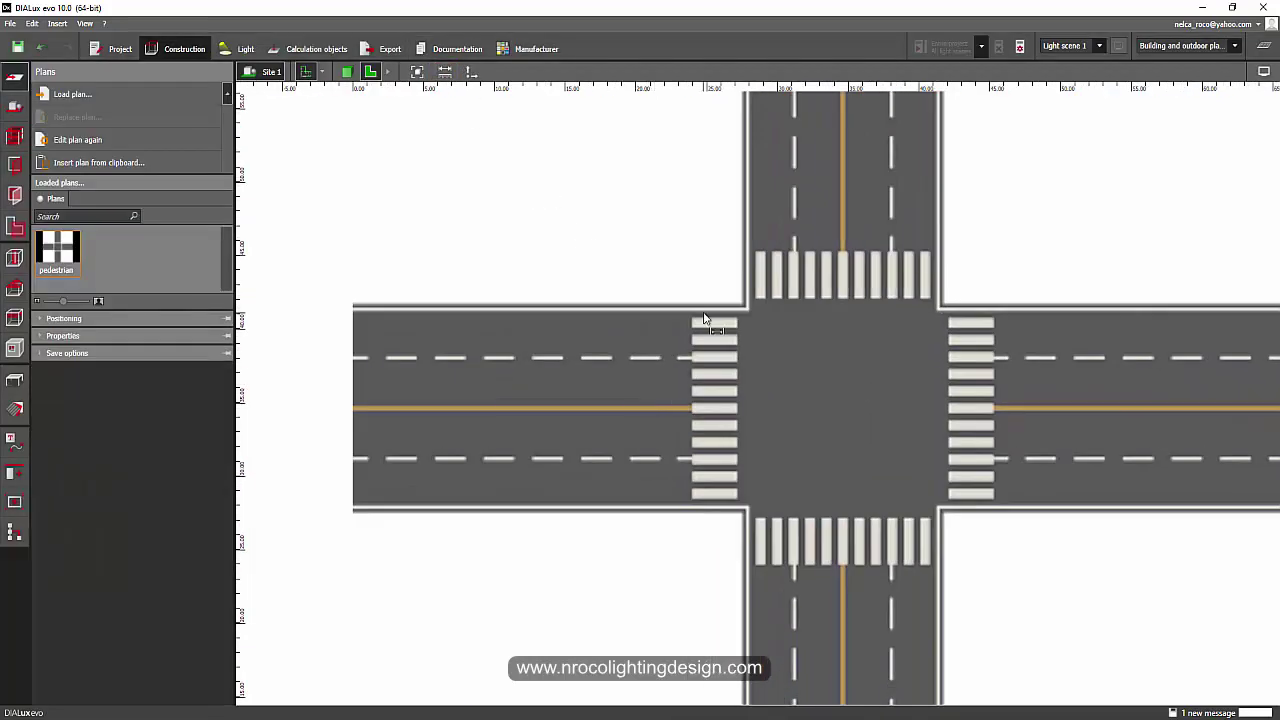
left_click(695, 306)
key("Escape")
middle_click_drag(698, 470, 527, 389)
scroll(577, 470, "down", 1)
middle_click_drag(608, 523, 617, 495)
scroll(664, 458, "up", 1)
middle_click_drag(634, 374, 663, 455)
scroll(617, 323, "up", 1)
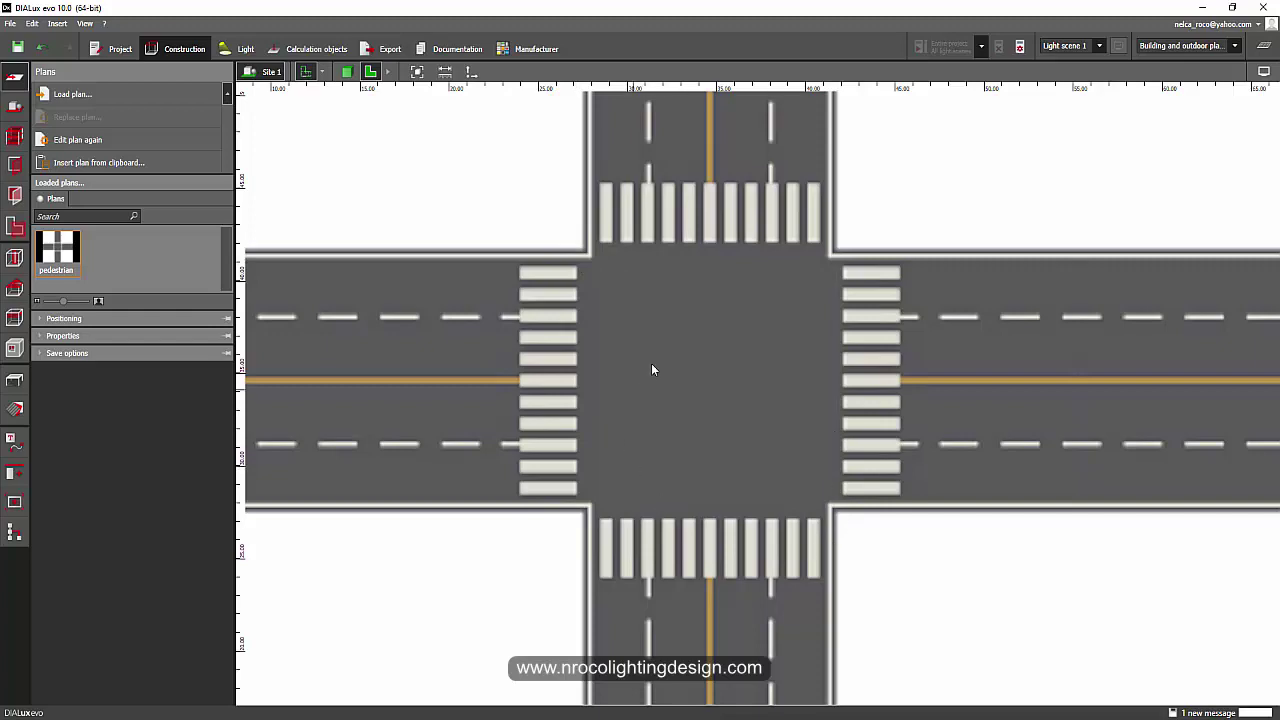
mouse_move(803, 716)
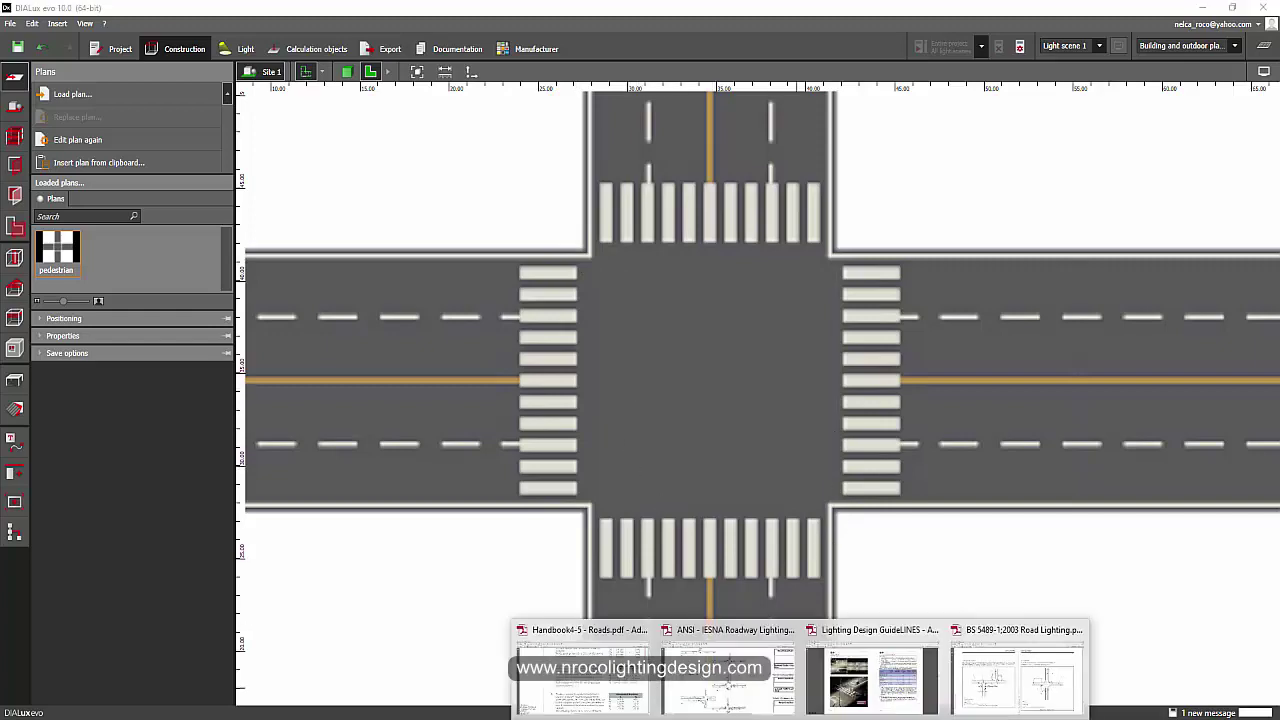
Step: Check the CE class horizontal illuminance requirements for road intersections in the Handbook4-5 Roads PDF, and return to DIALux evo
left_click(606, 676)
scroll(1000, 274, "up", 1)
scroll(989, 197, "up", 1)
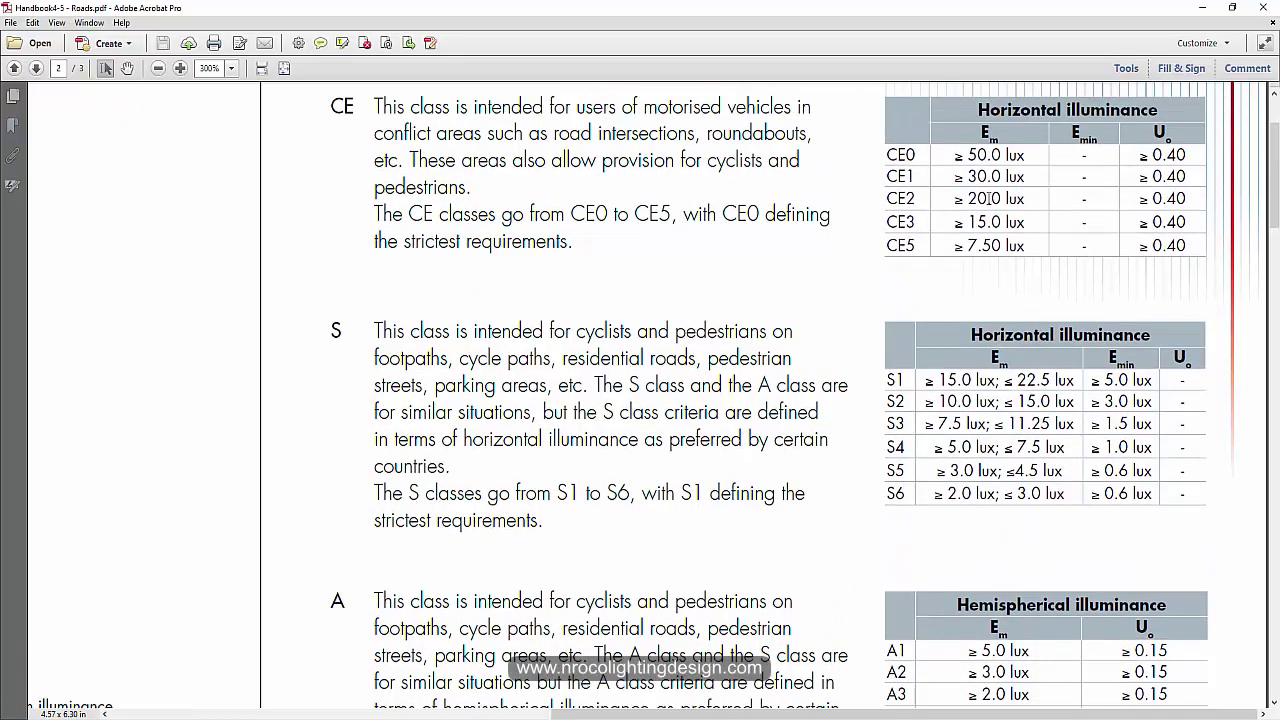
left_click(748, 716)
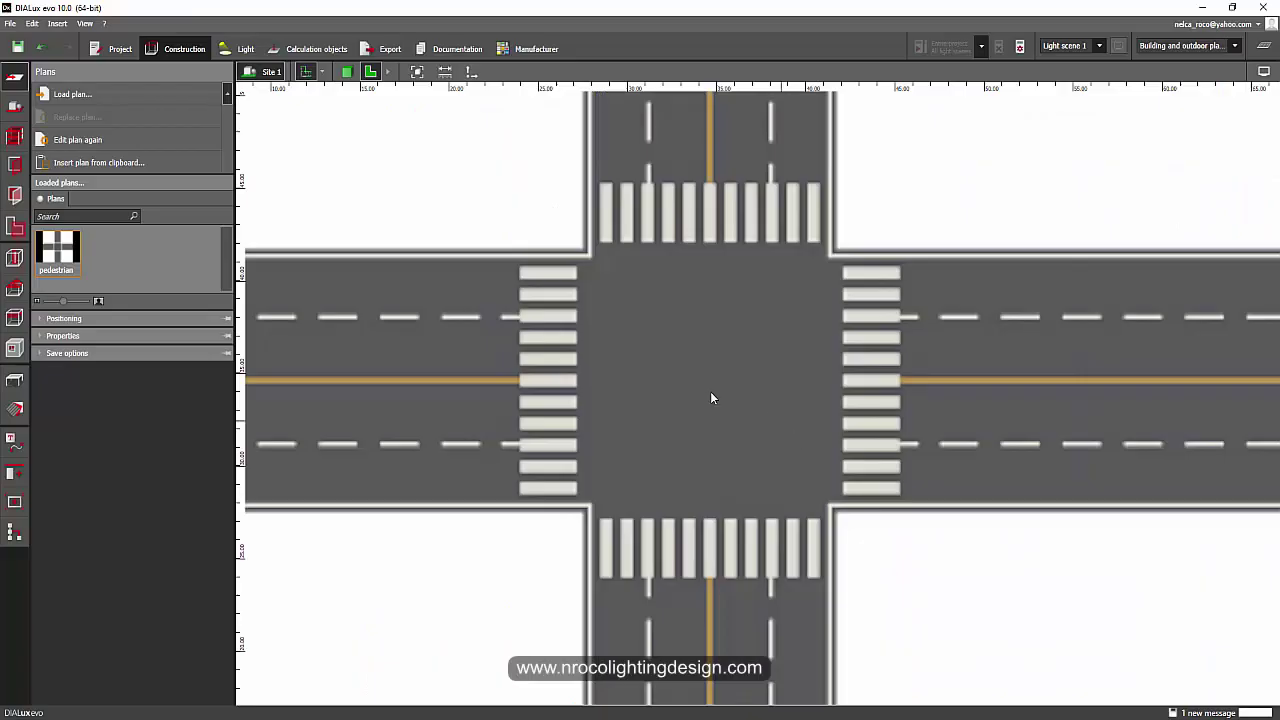
Step: Draw a rectangular calculation surface about 13.45 × 13.4 m over the central intersection between the four crosswalks
scroll(576, 494, "down", 1)
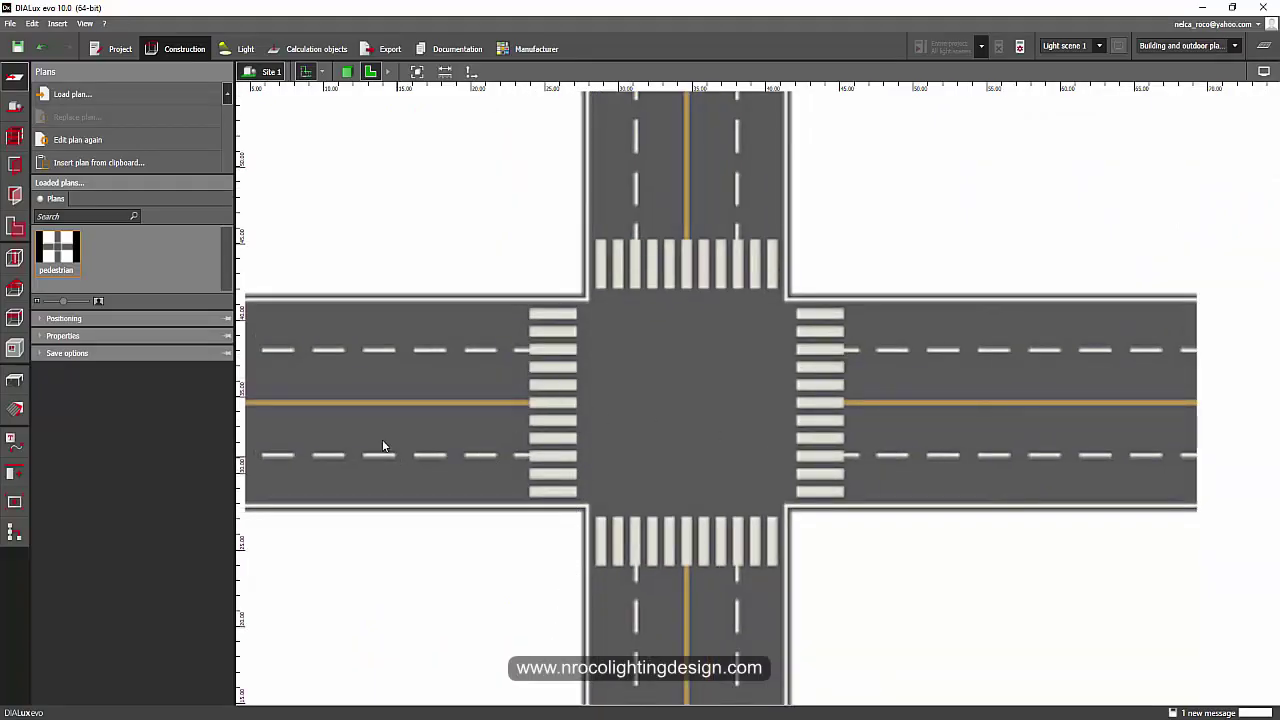
scroll(489, 393, "down", 1)
middle_click_drag(489, 393, 593, 364)
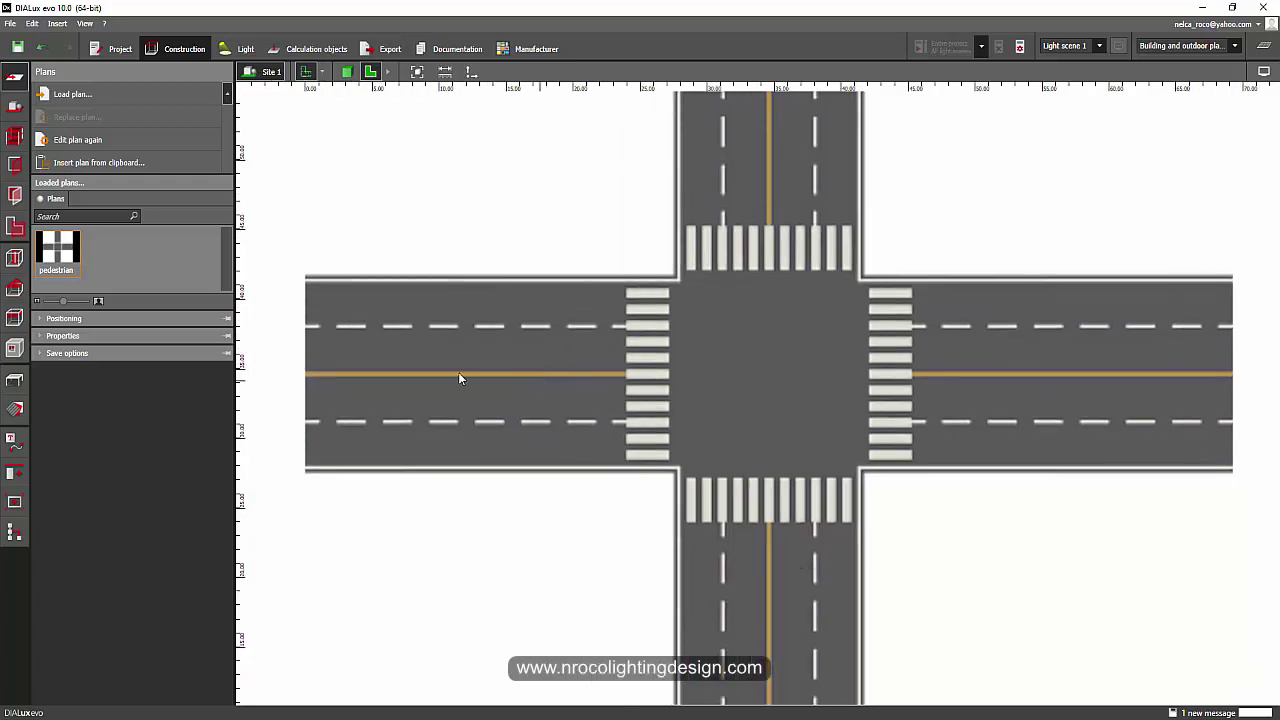
left_click(297, 58)
left_click(96, 100)
left_click(681, 273)
left_click(853, 281)
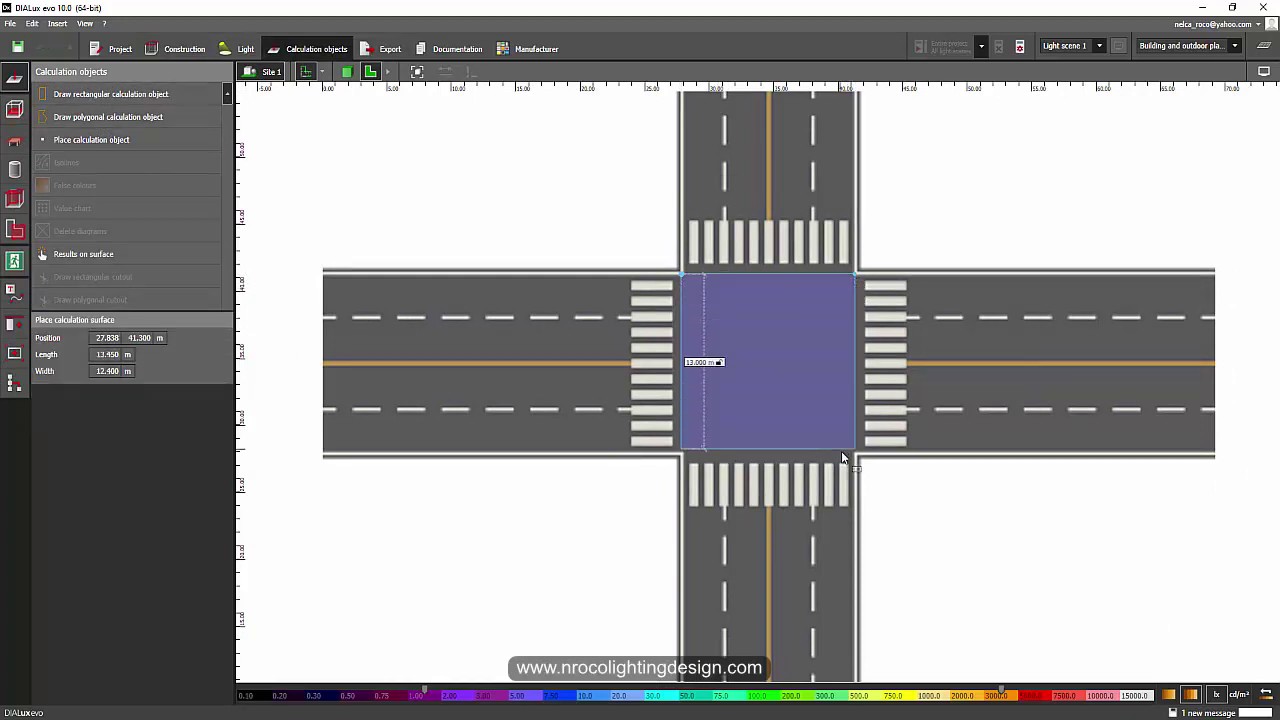
left_click(843, 452)
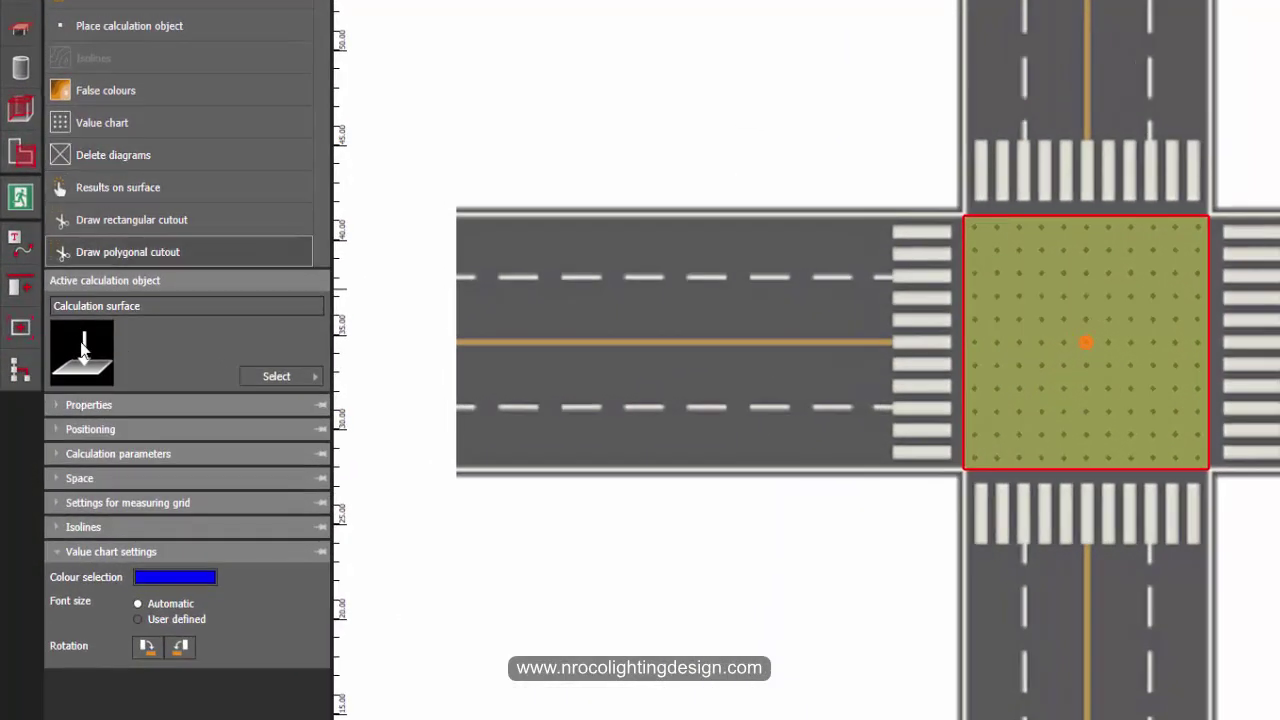
Step: Rename the intersection calculation surface and set its size to 13.5 × 13.5 m
left_click(55, 406)
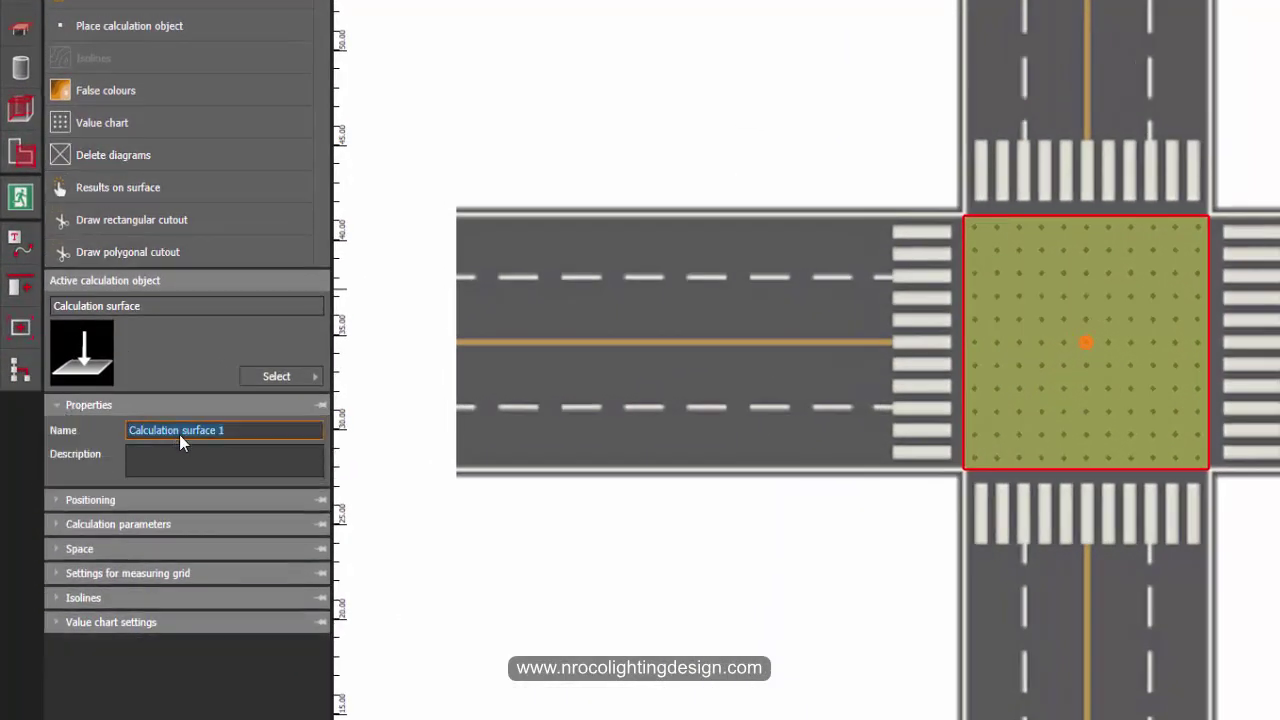
type("1")
left_click(170, 499)
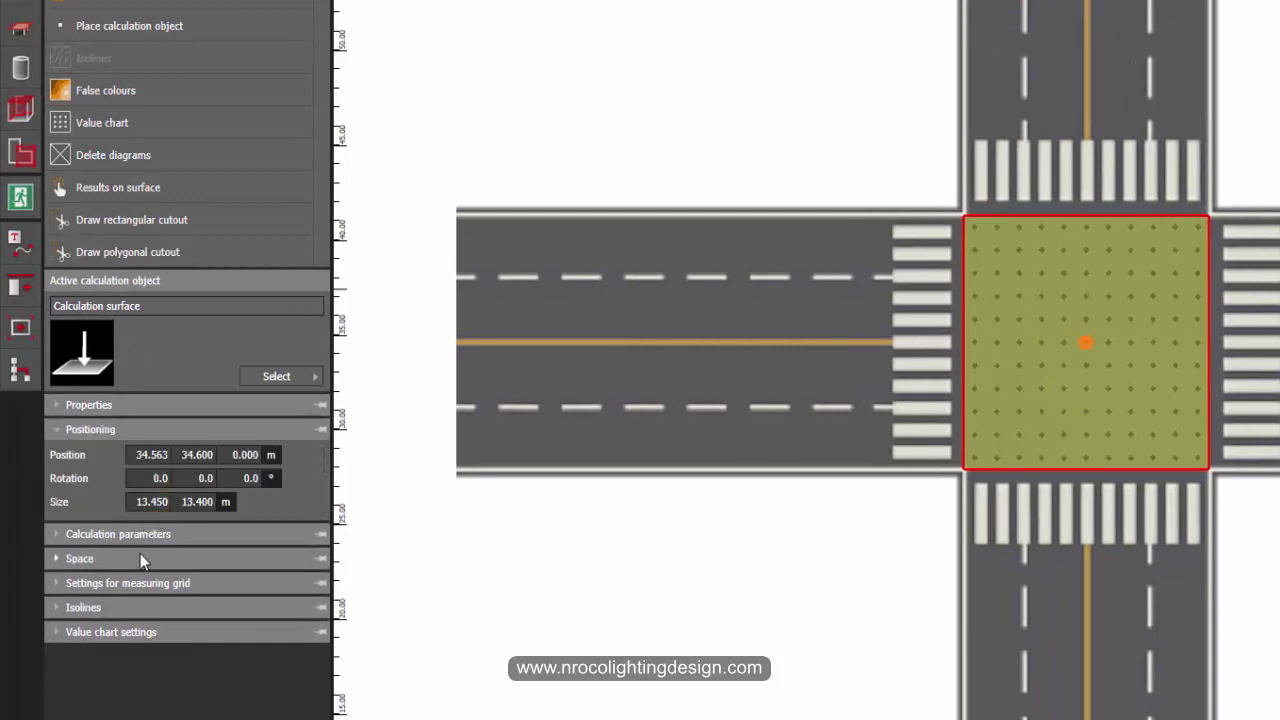
double_click(147, 503)
type("13.5")
double_click(197, 503)
type("13.5")
Step: Make the intersection surface calculate horizontal illuminance instead of perpendicular illuminance
left_click(72, 536)
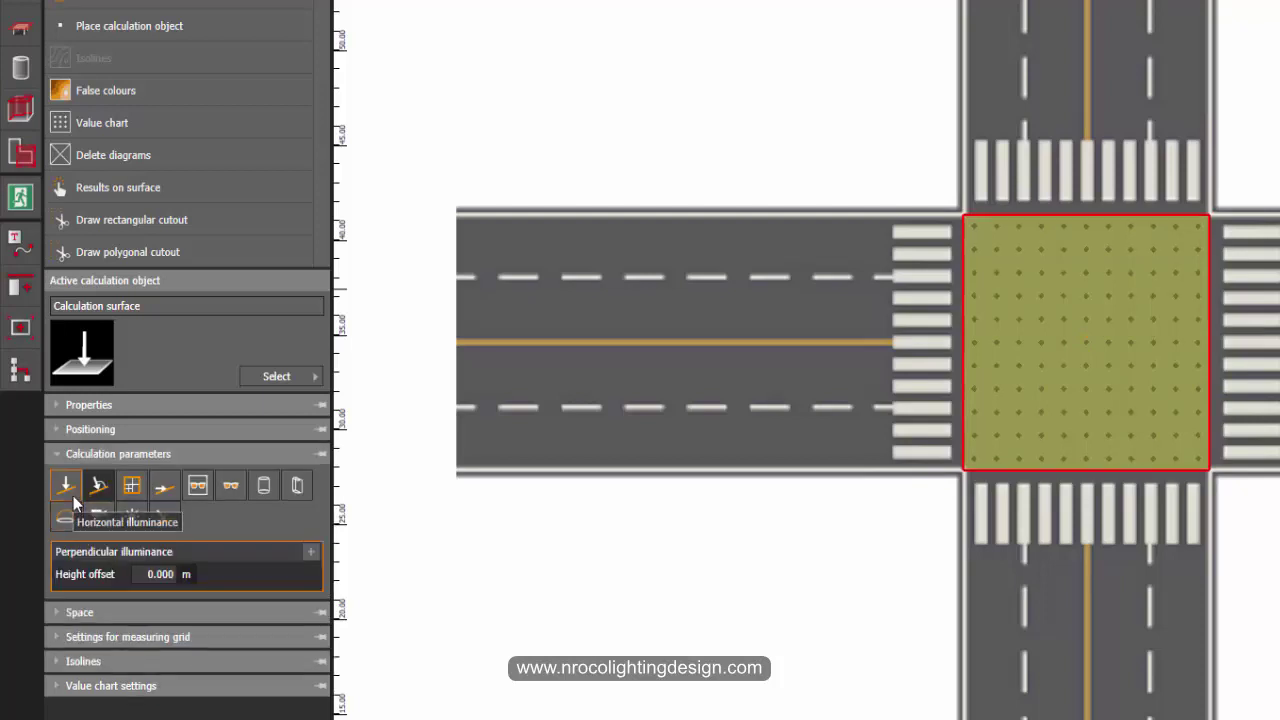
left_click(72, 494)
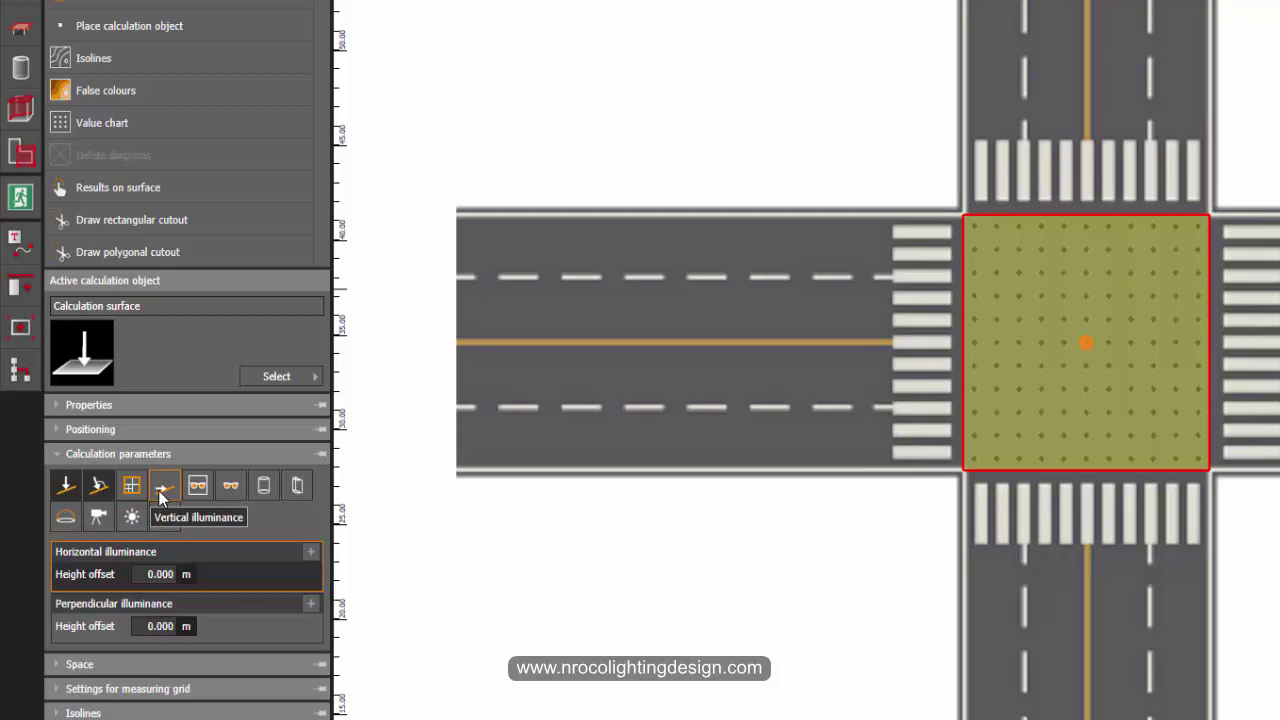
left_click(98, 487)
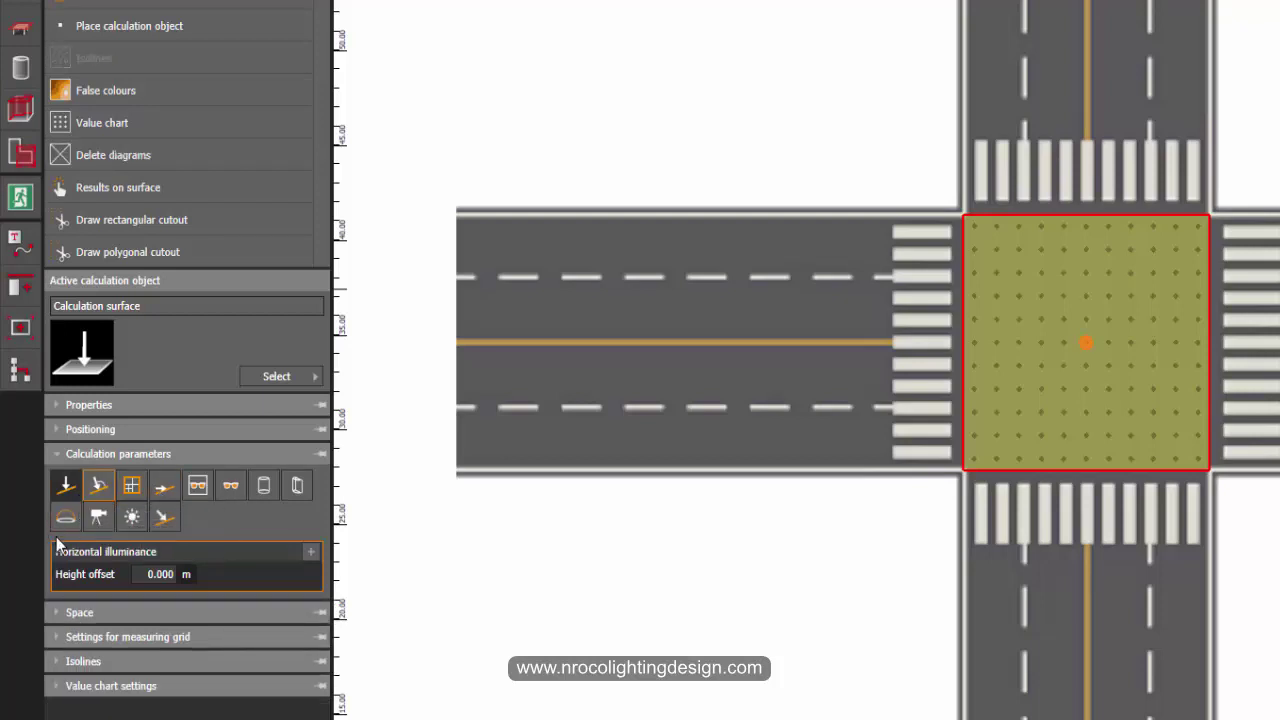
Step: Set the intersection surface's measuring grid to 1 m distances in X and Y, and enable its false colours and value chart
left_click(80, 613)
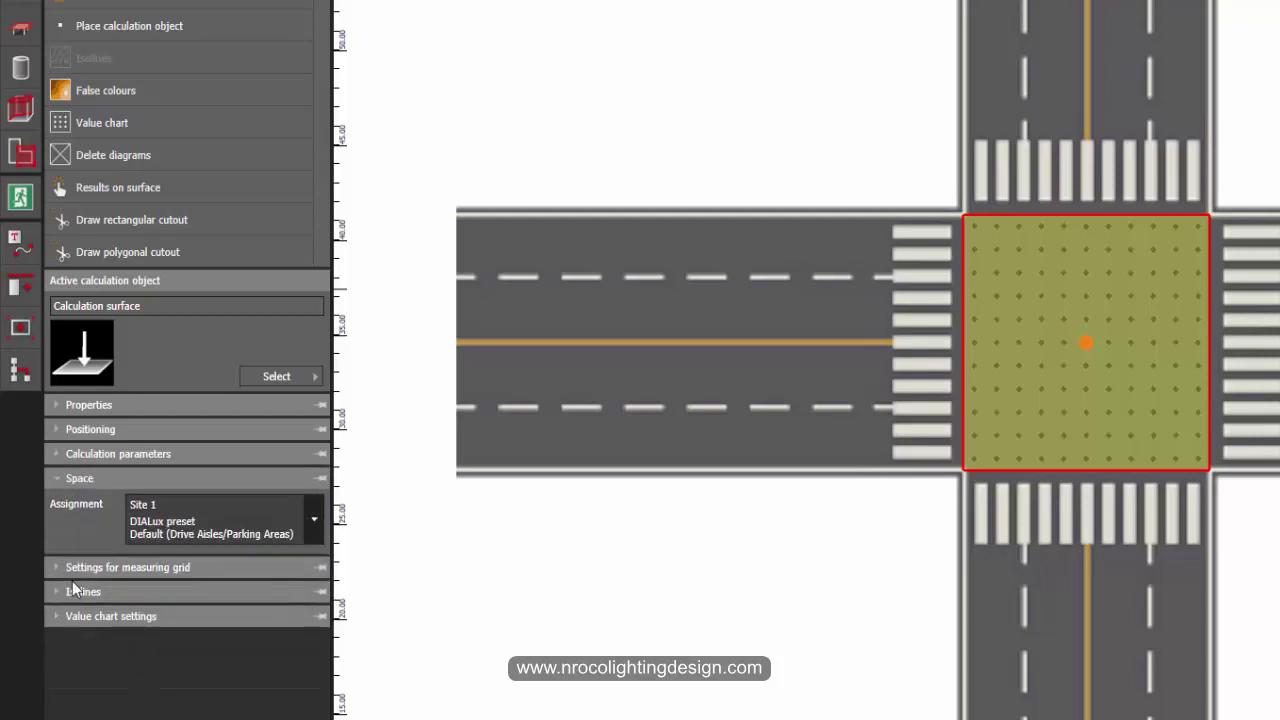
left_click(74, 570)
left_click(61, 562)
left_click(148, 580)
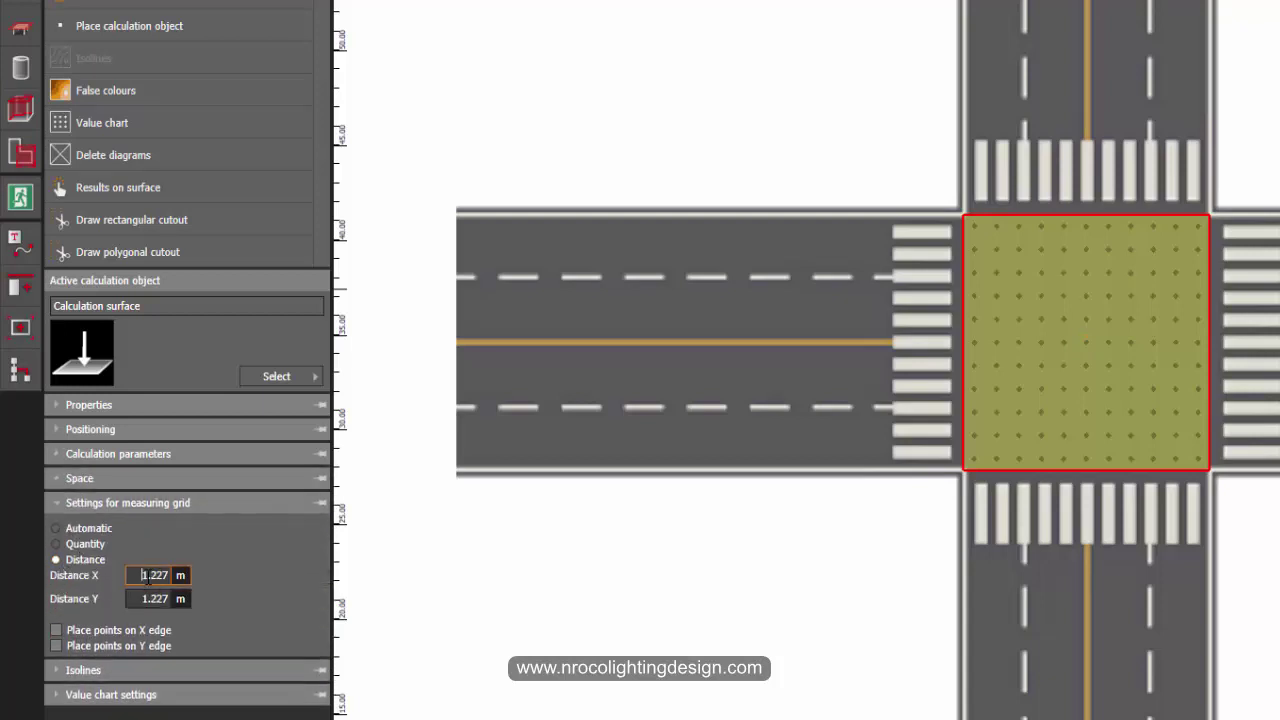
type("1")
key("Tab")
type("1")
key("Tab")
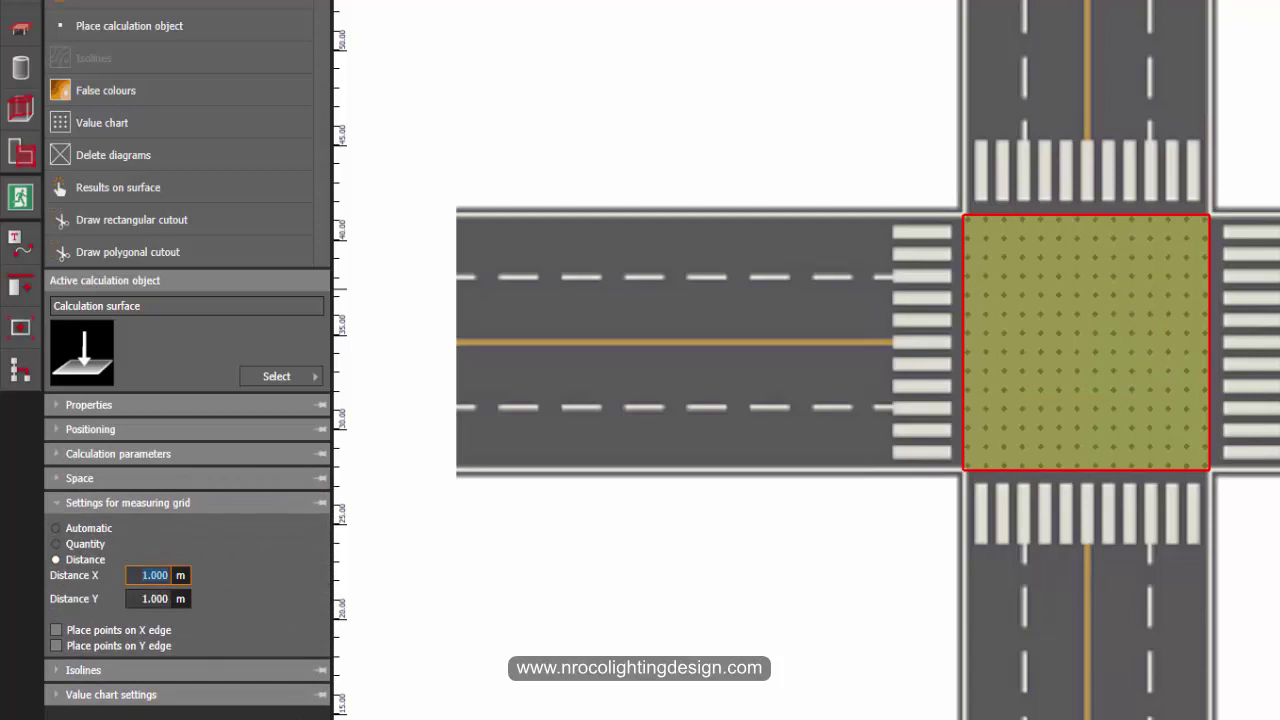
left_click(107, 98)
left_click(141, 135)
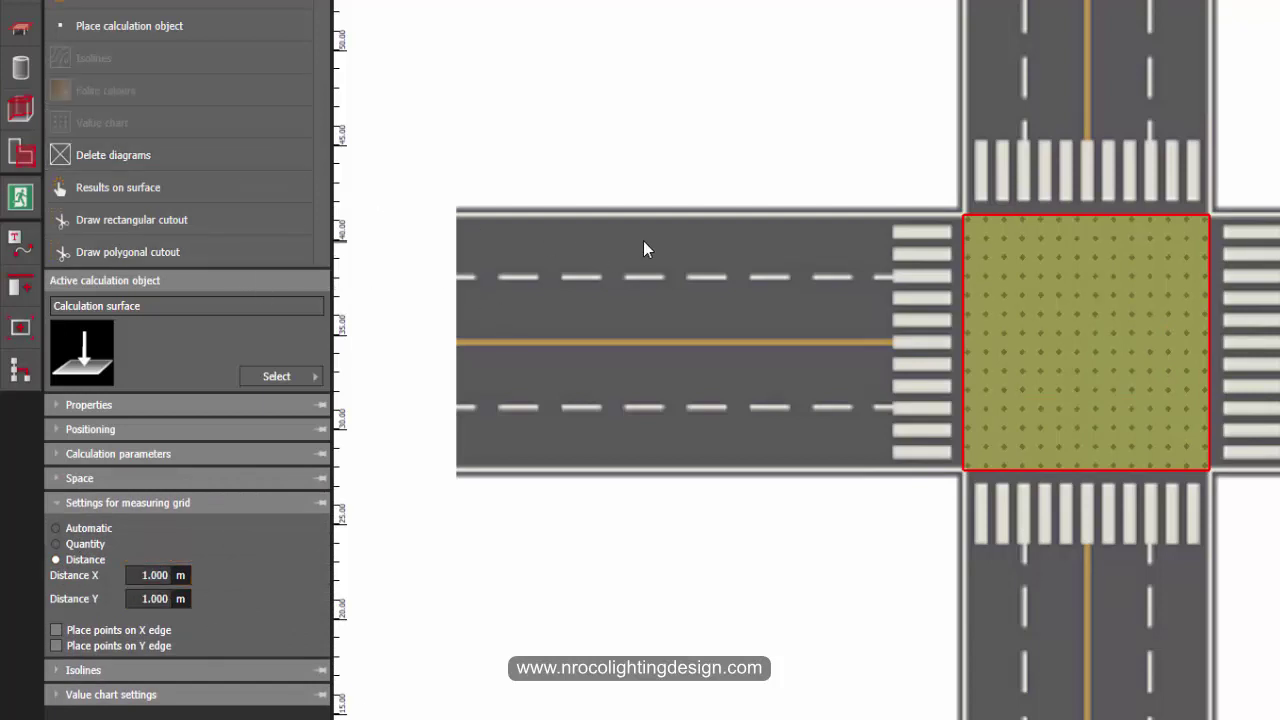
Step: Draw a rectangular calculation surface about 3.3 × 13.85 m over the west crosswalk
middle_click_drag(683, 185, 531, 212)
scroll(637, 180, "up", 2)
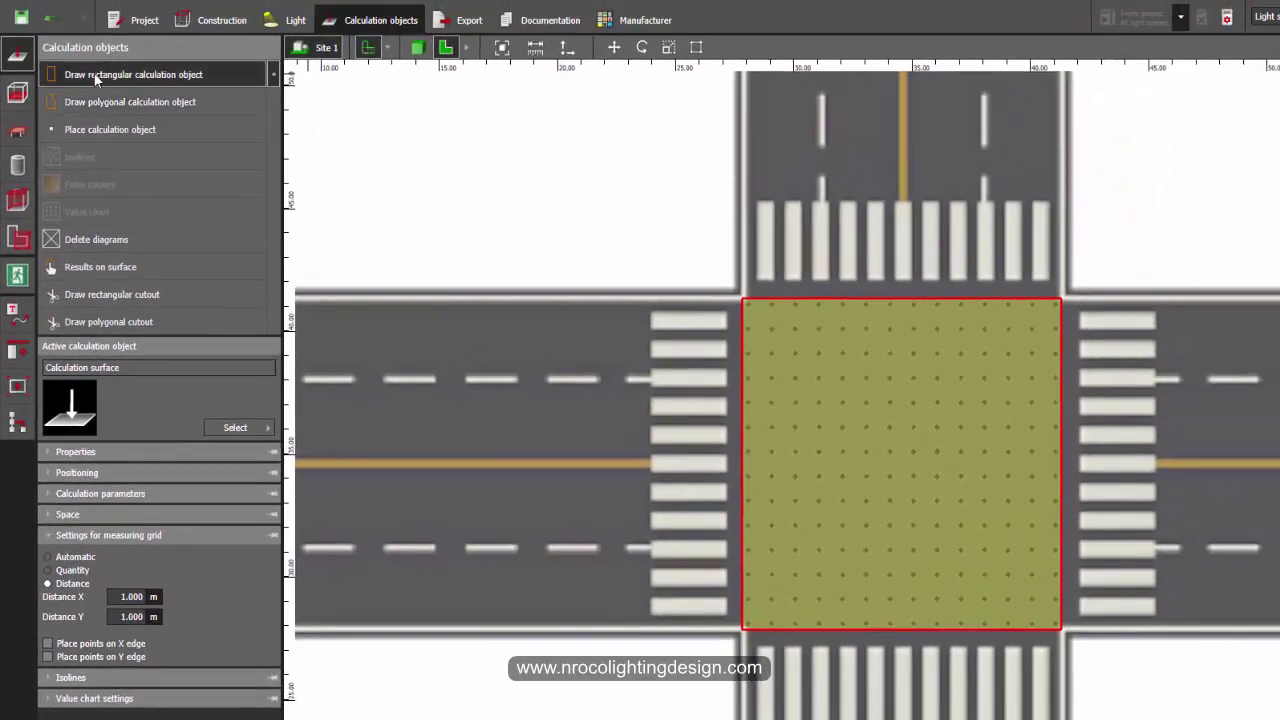
left_click(97, 75)
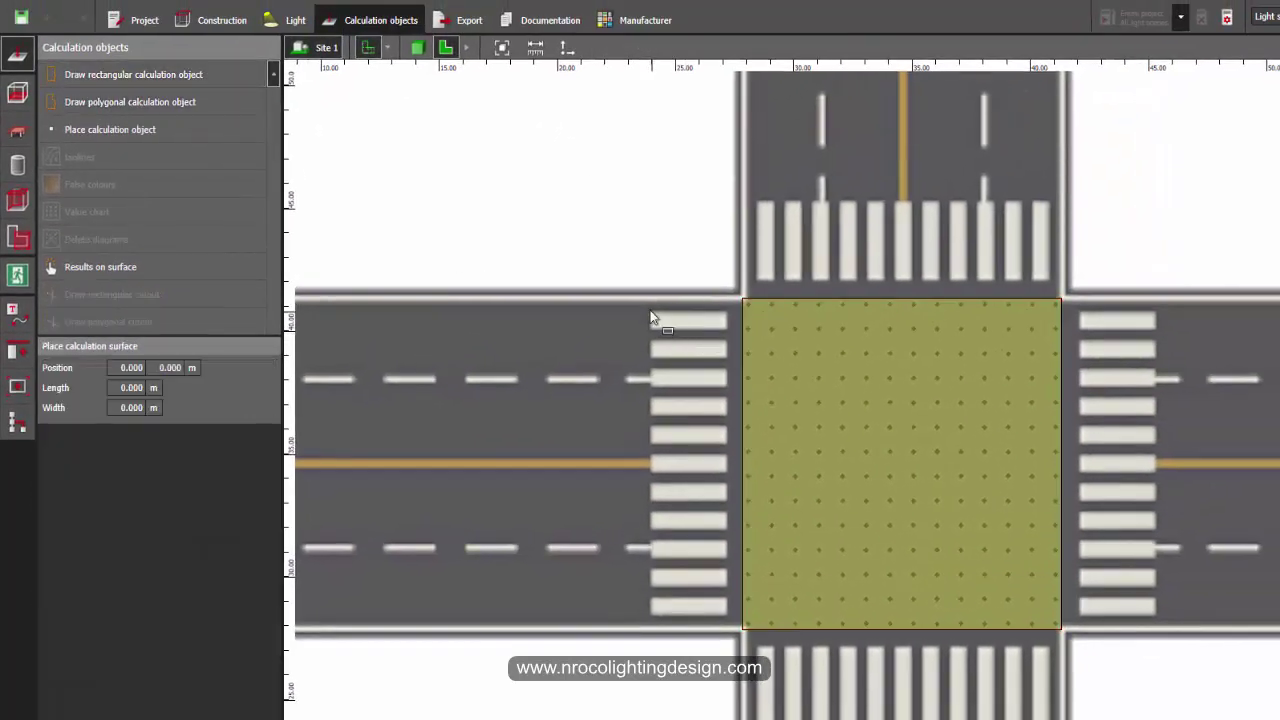
left_click(650, 298)
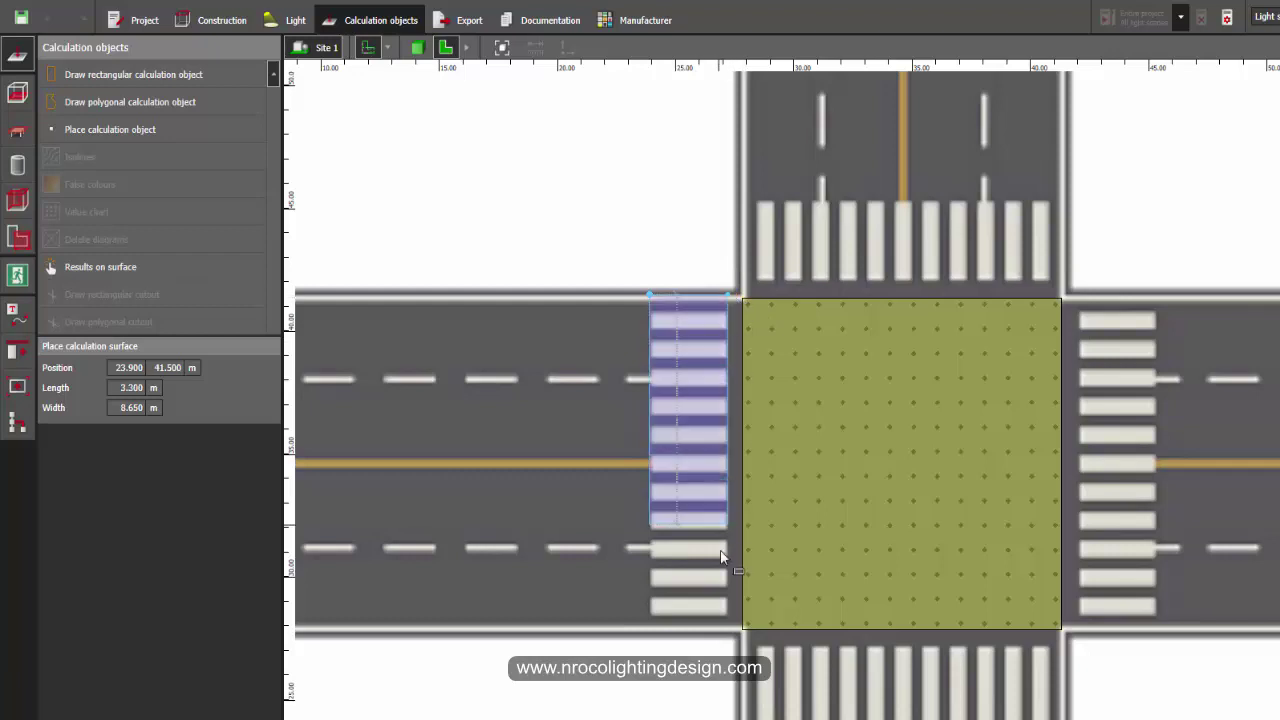
left_click(726, 632)
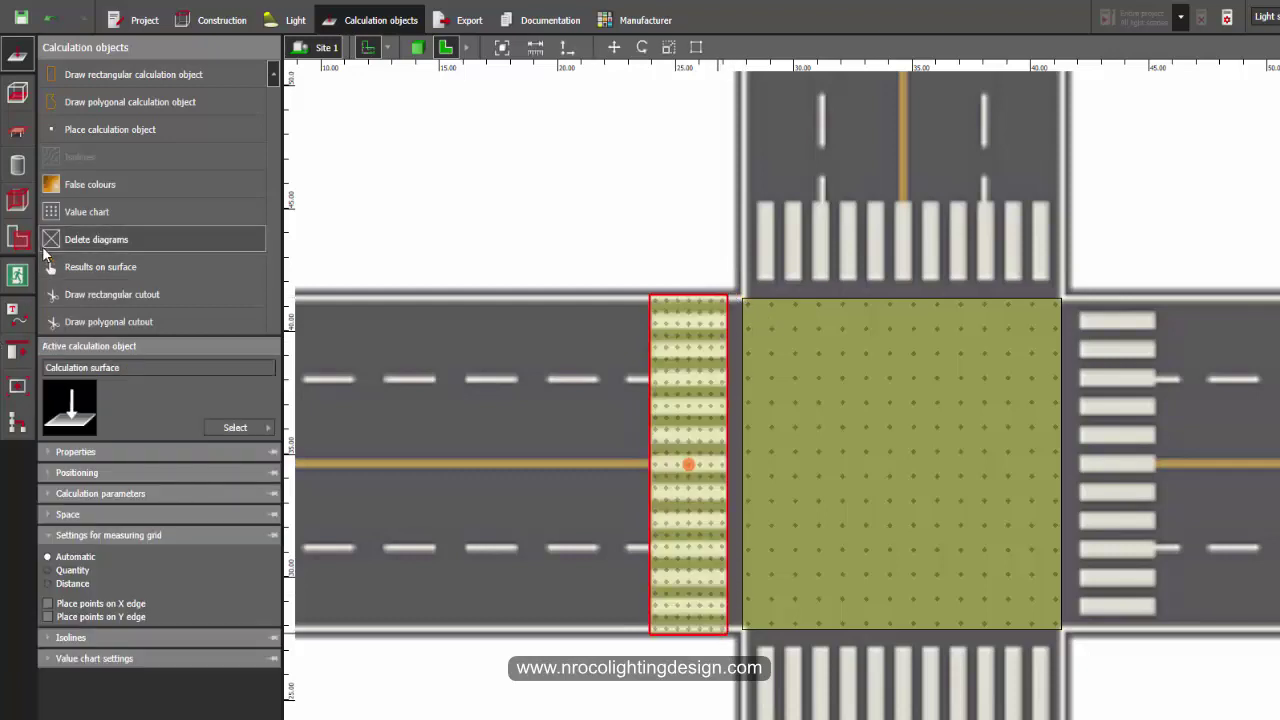
Step: Rename the west crosswalk's calculation surface as Pedestrian and set its size to 3.5 × 14 m
left_click(74, 451)
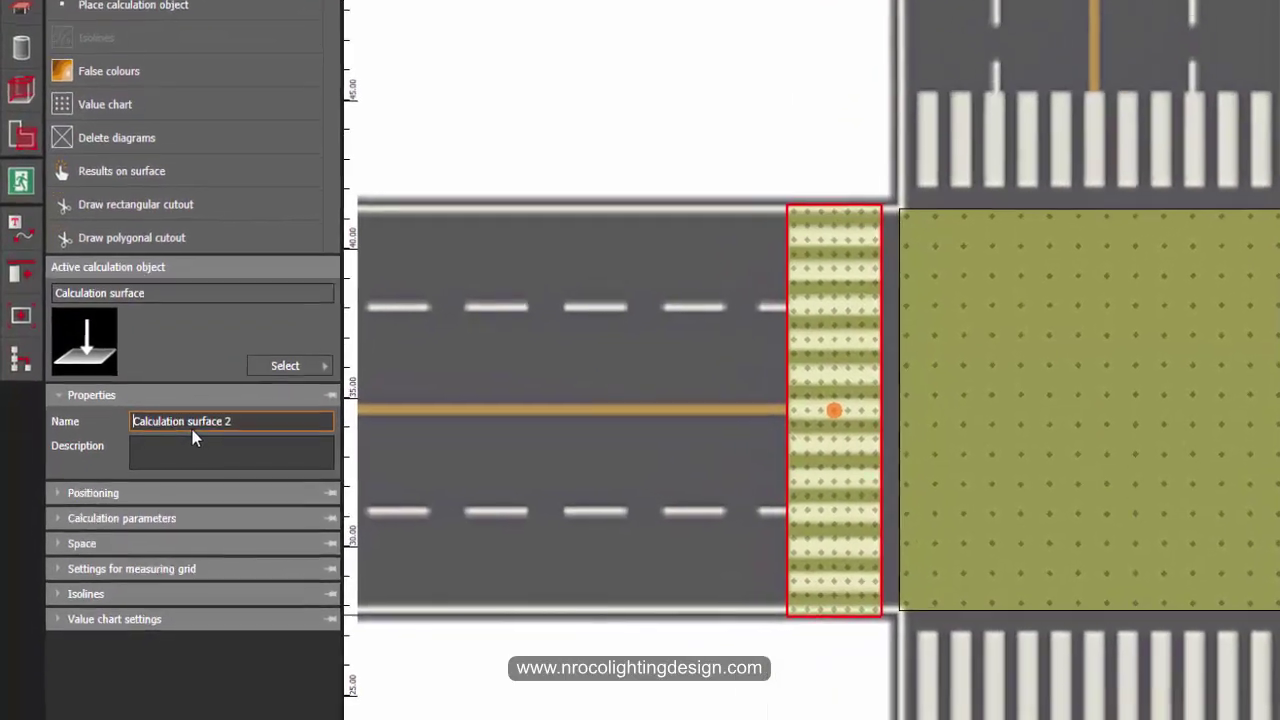
triple_click(176, 454)
type("Pedestrian")
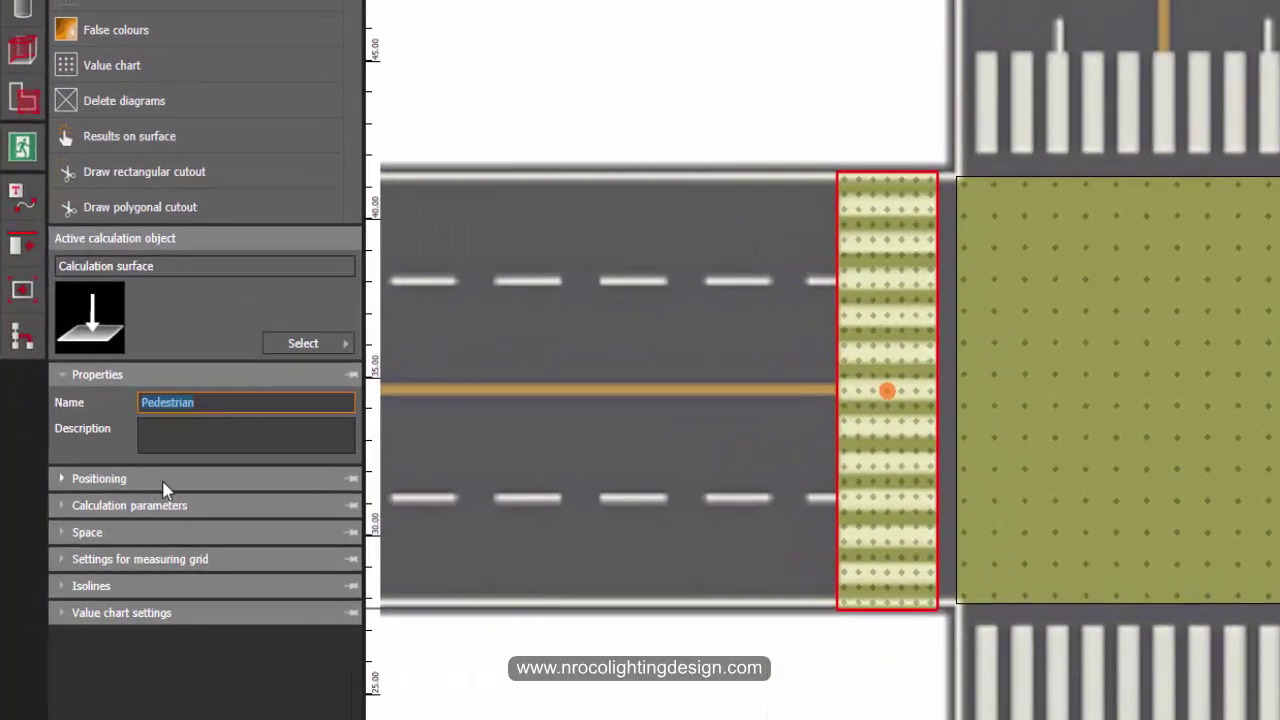
left_click(164, 482)
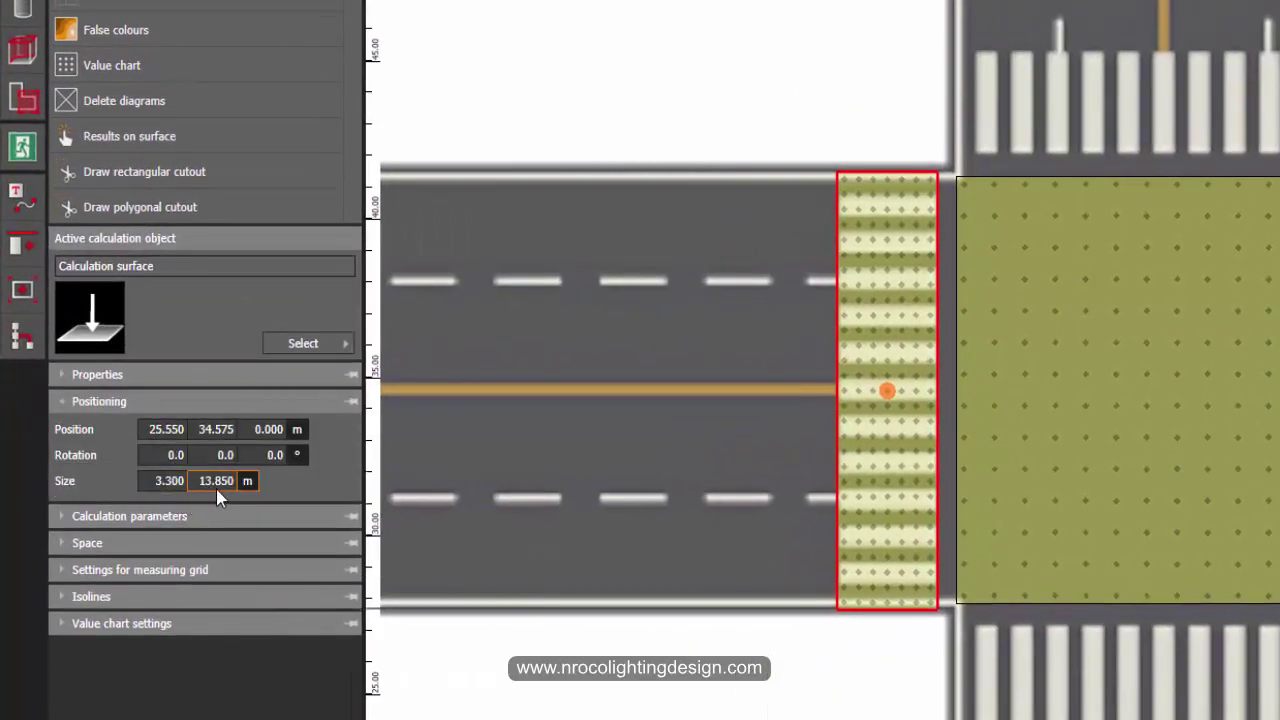
left_click(165, 490)
double_click(165, 490)
type("3.5")
key("Tab")
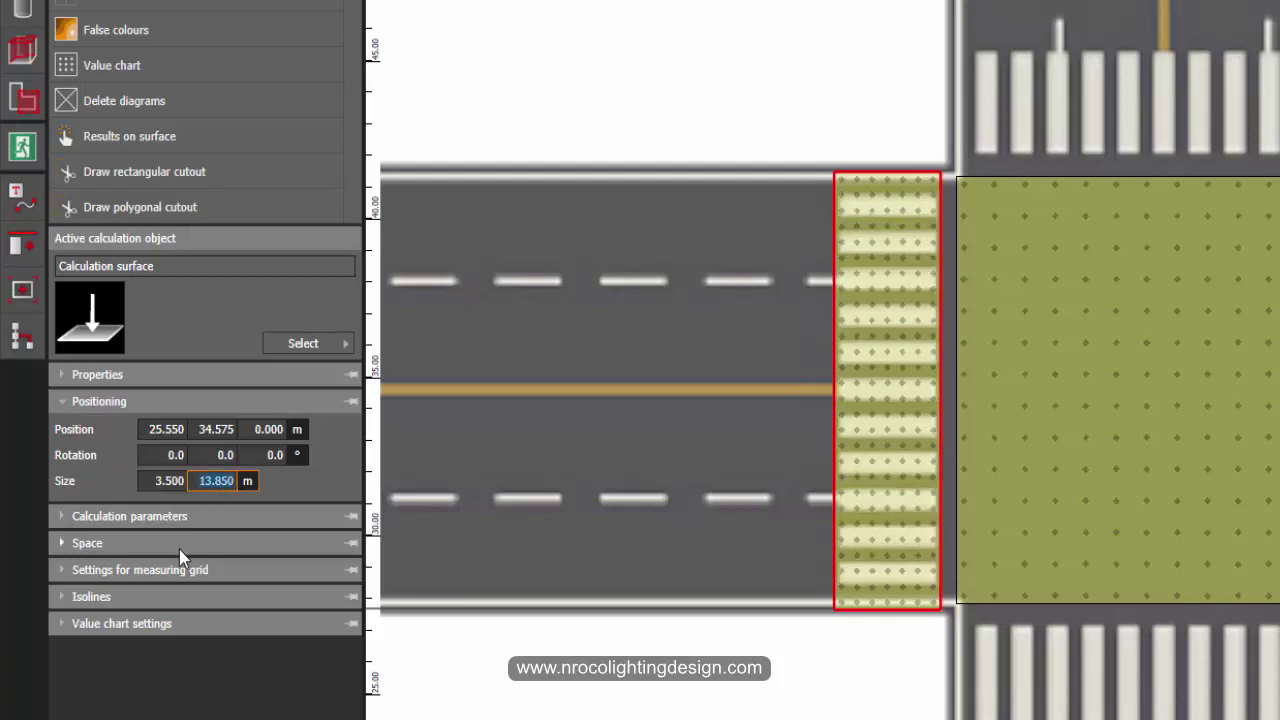
type("14")
left_click(146, 480)
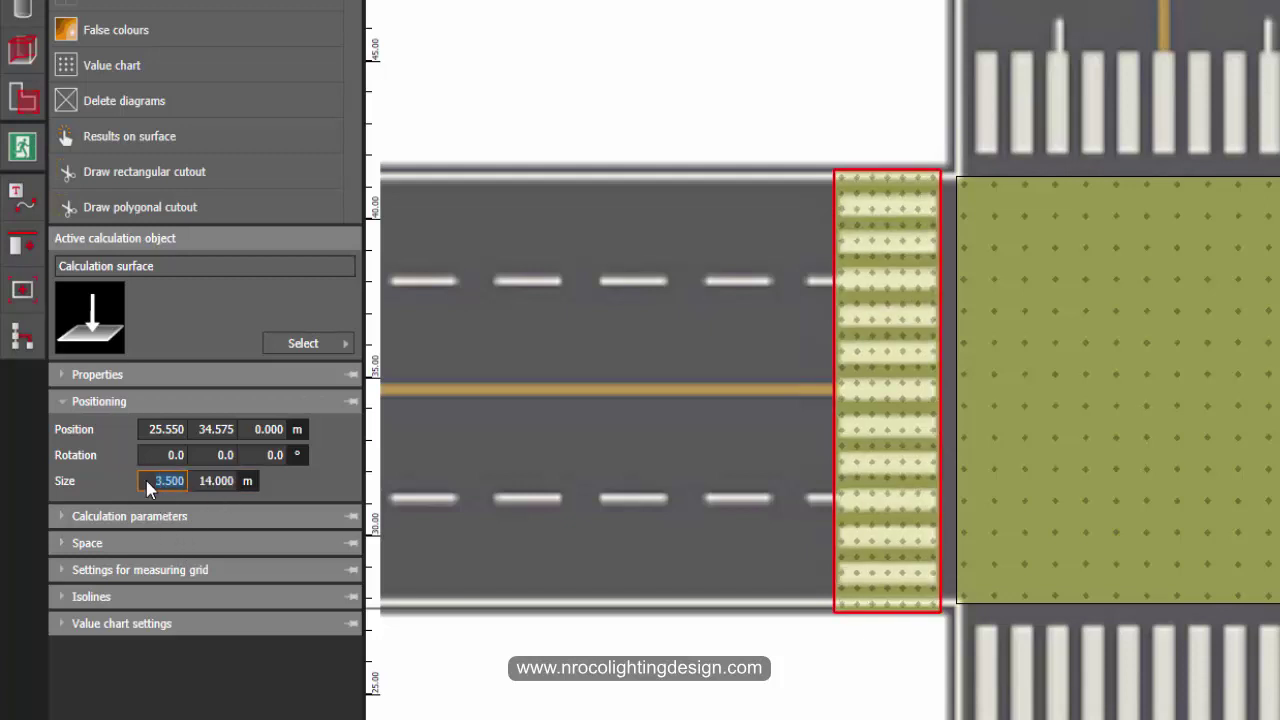
Step: Add cylindrical and horizontal illuminance to the Pedestrian surface and set the perpendicular illuminance height offset to 1.6 m
left_click(123, 516)
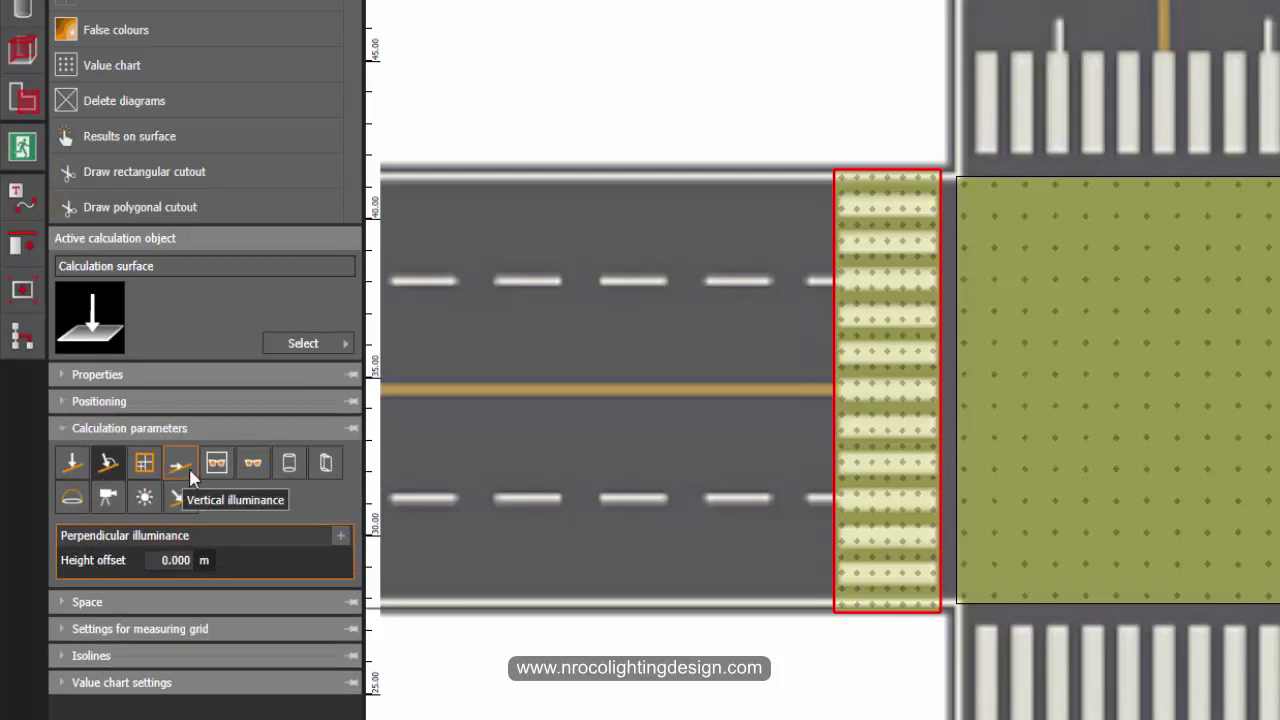
left_click(286, 466)
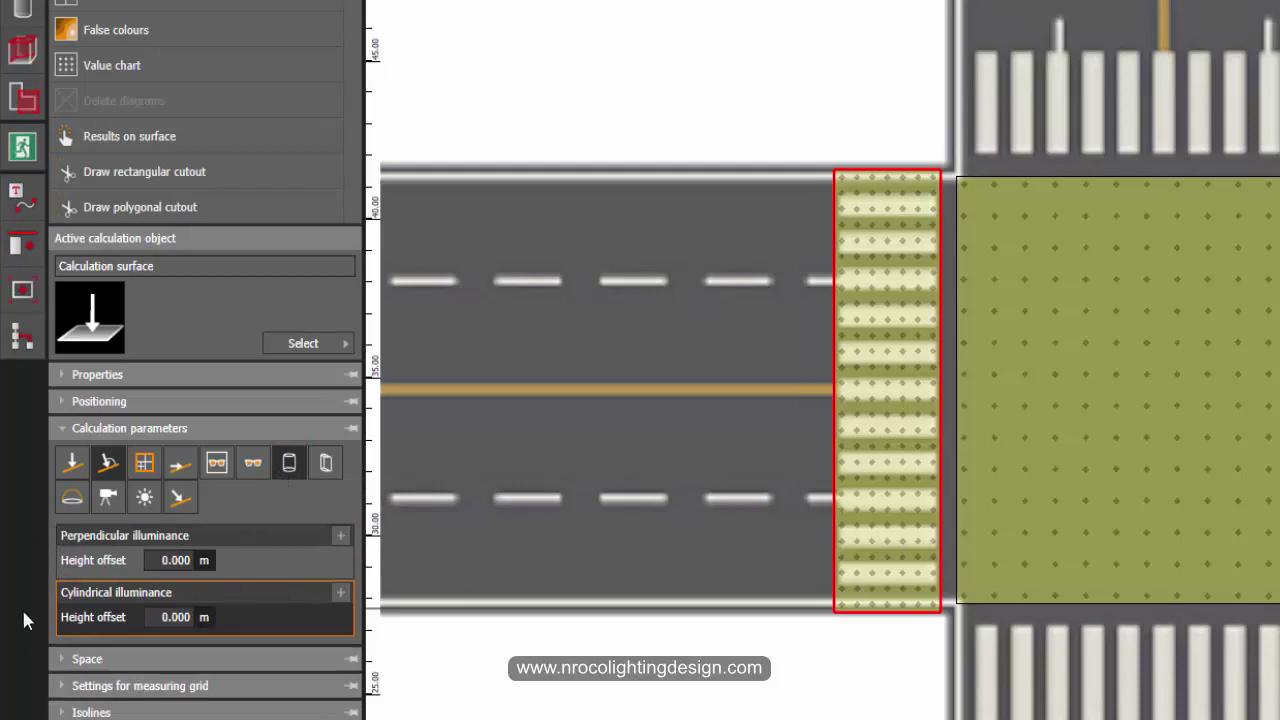
left_click(154, 566)
type("1.6")
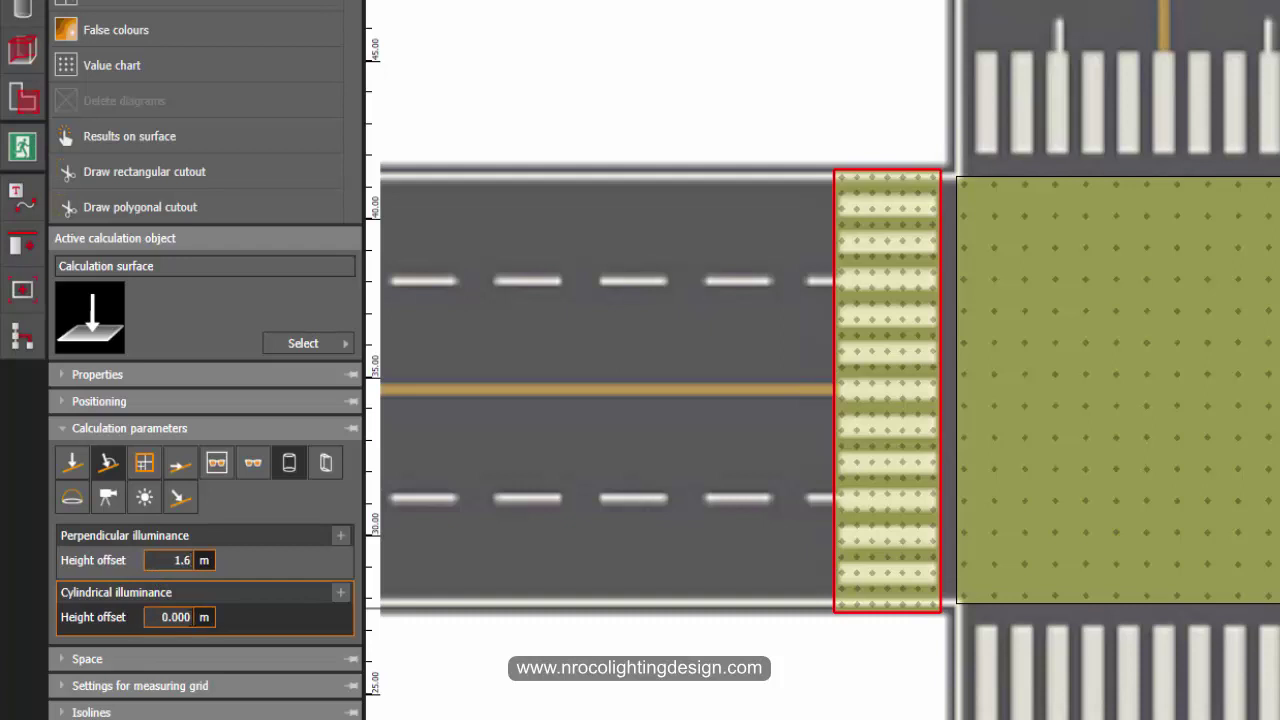
key("Return")
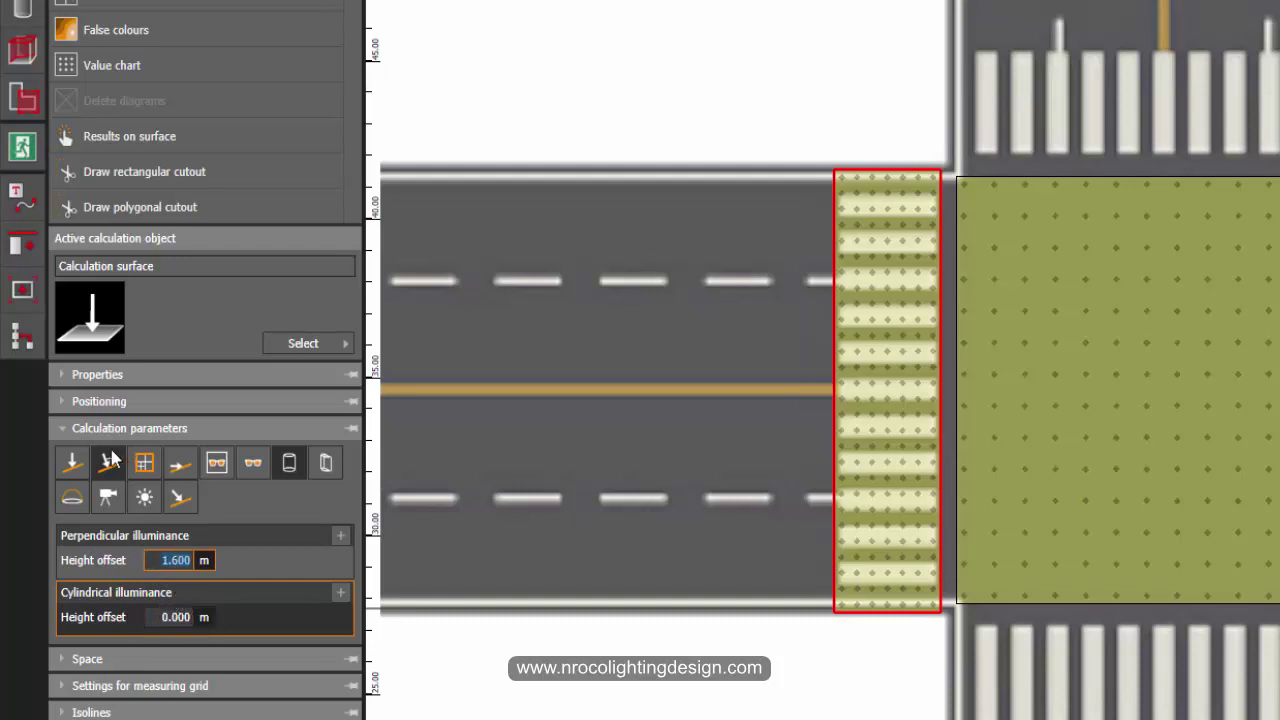
left_click(73, 464)
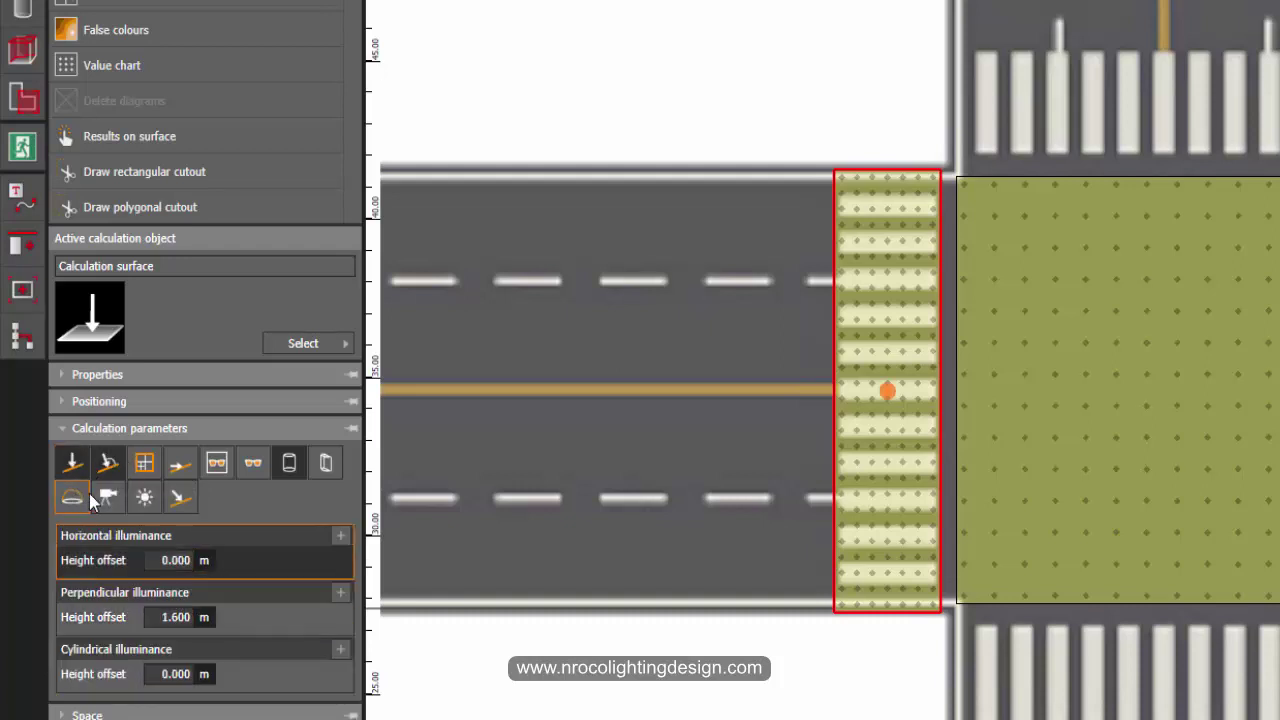
Step: Define the Pedestrian surface's measuring grid by distance, with 0.5 m spacing in X and Y, and deselect the surface
left_click(57, 551)
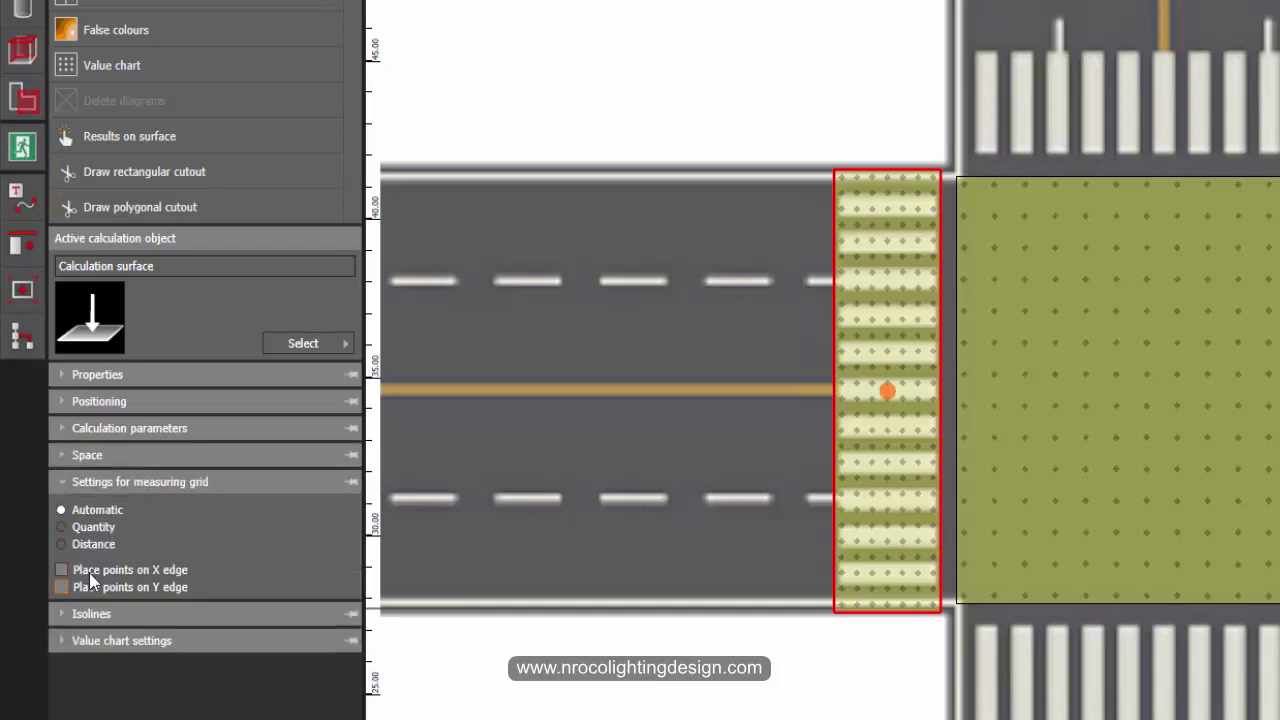
left_click(62, 544)
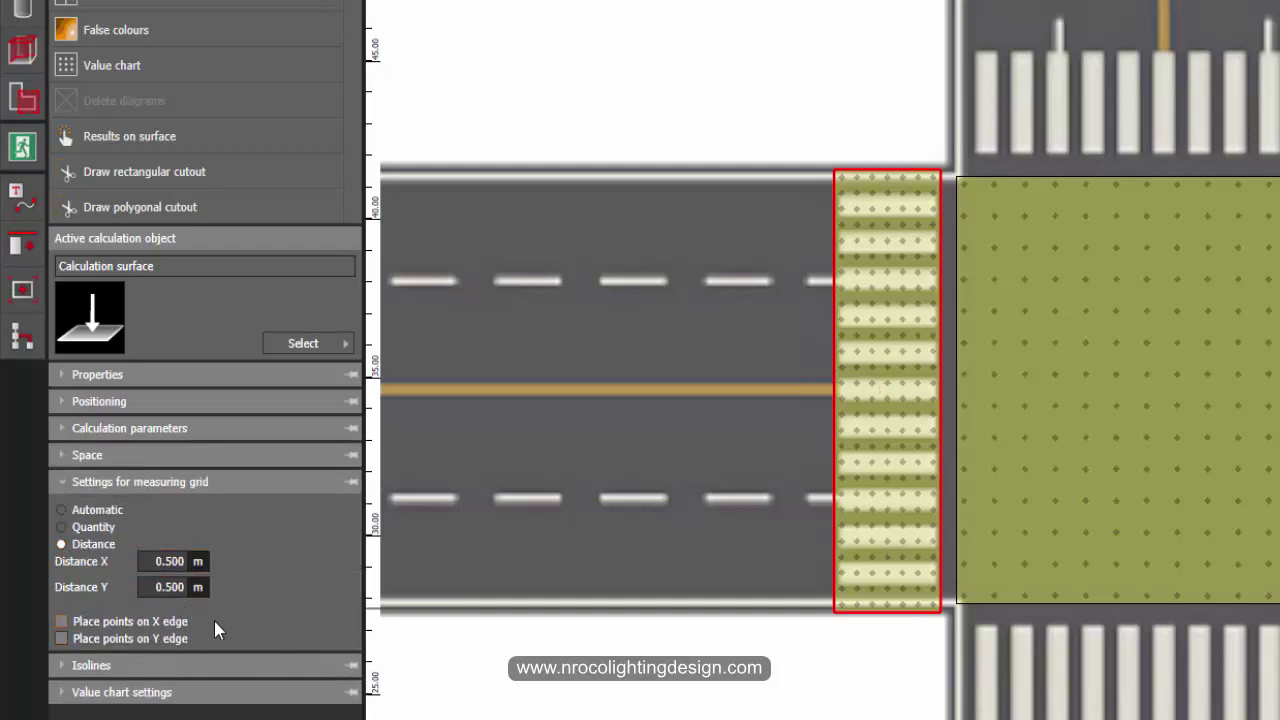
scroll(522, 110, "down", 1)
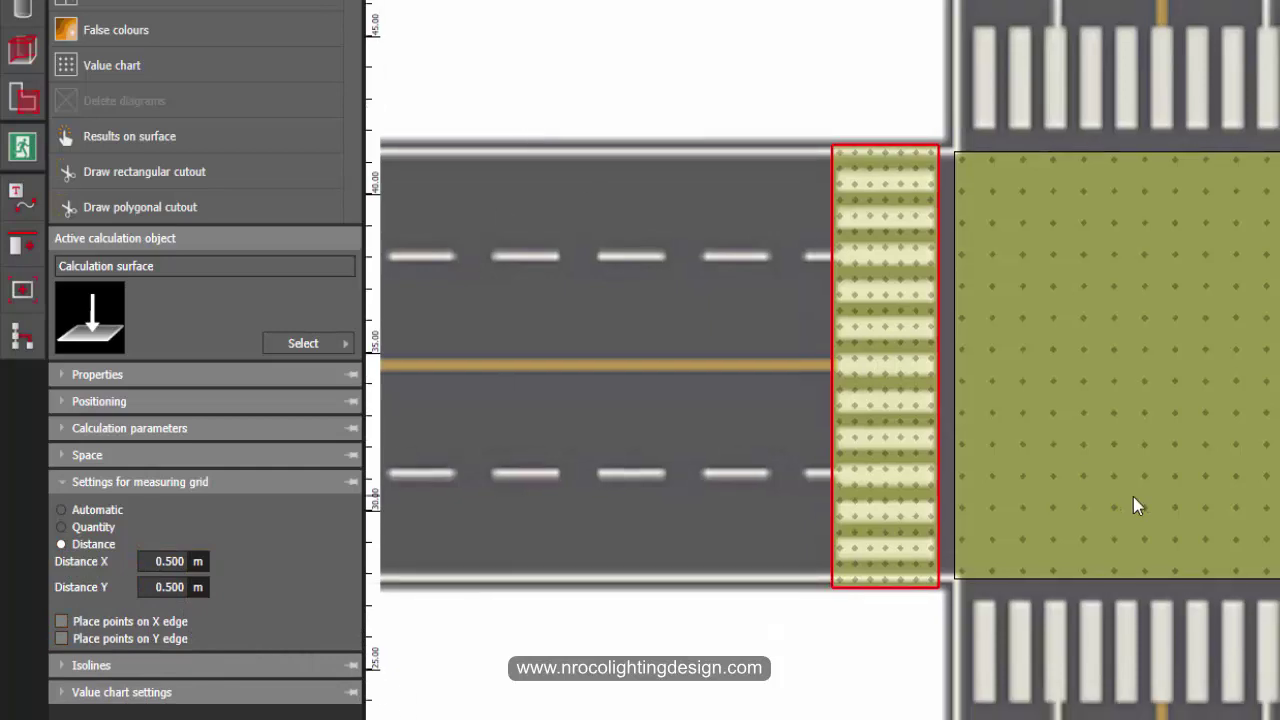
scroll(1101, 428, "down", 4)
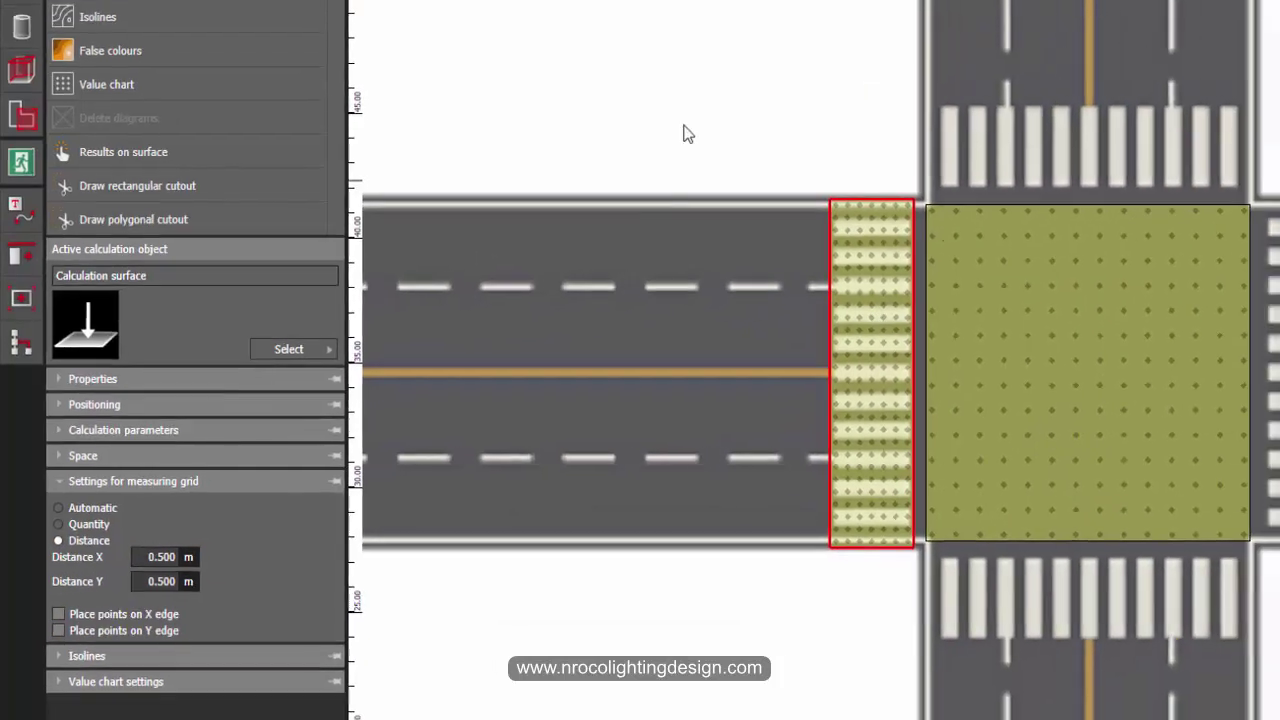
left_click(684, 126)
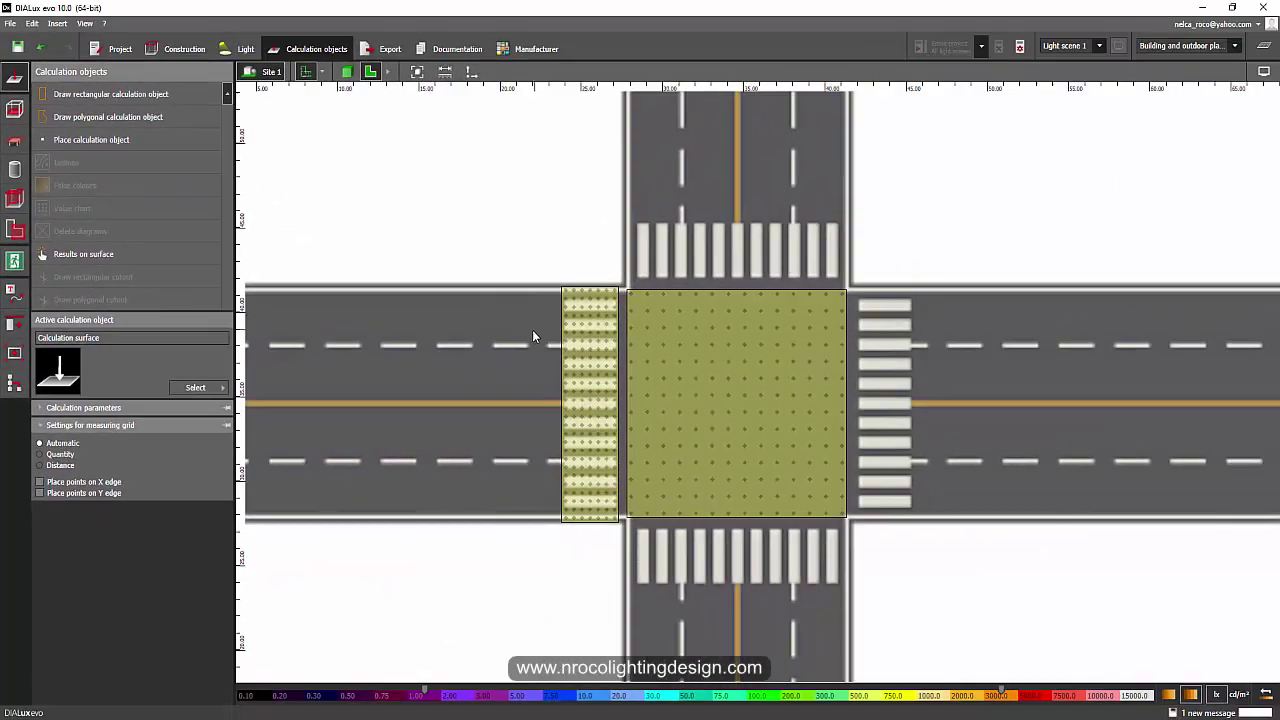
middle_click_drag(787, 270, 725, 296)
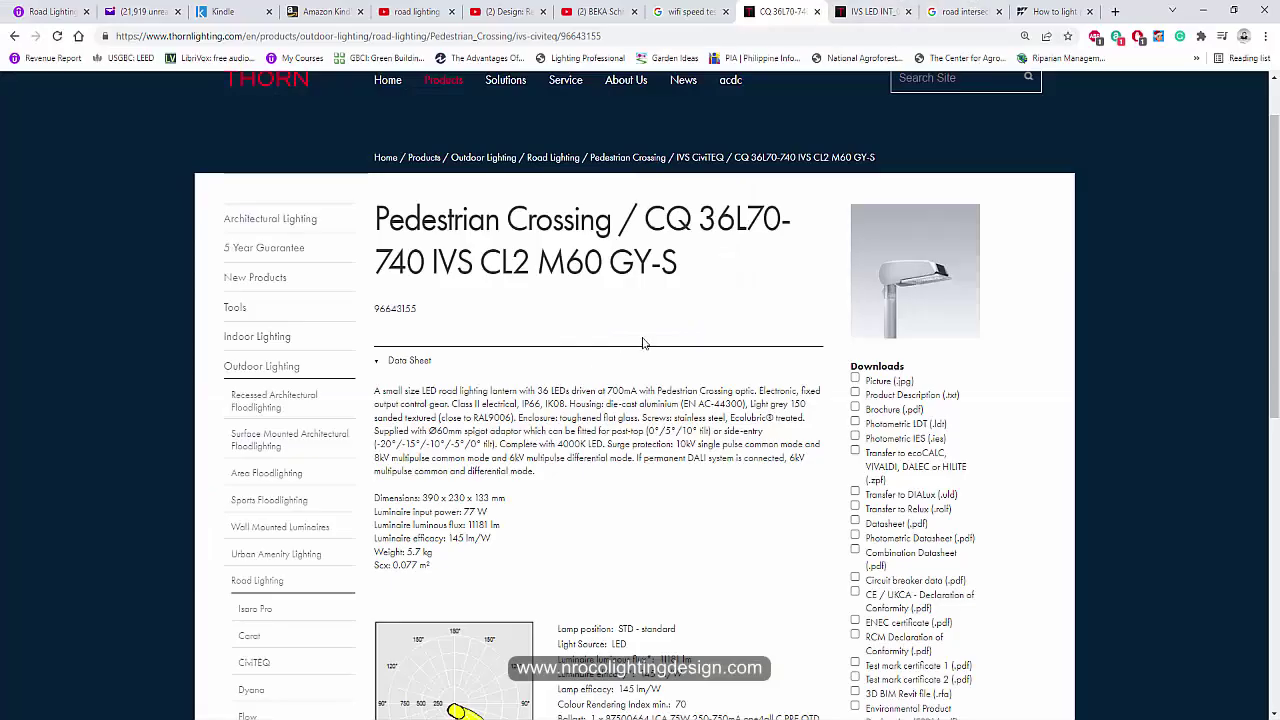
Step: Download the DIALux file of the CQ 36L70-740 IVS CL2 M60 GY-S pedestrian crossing luminaire and open it in DIALux evo
scroll(948, 393, "down", 3)
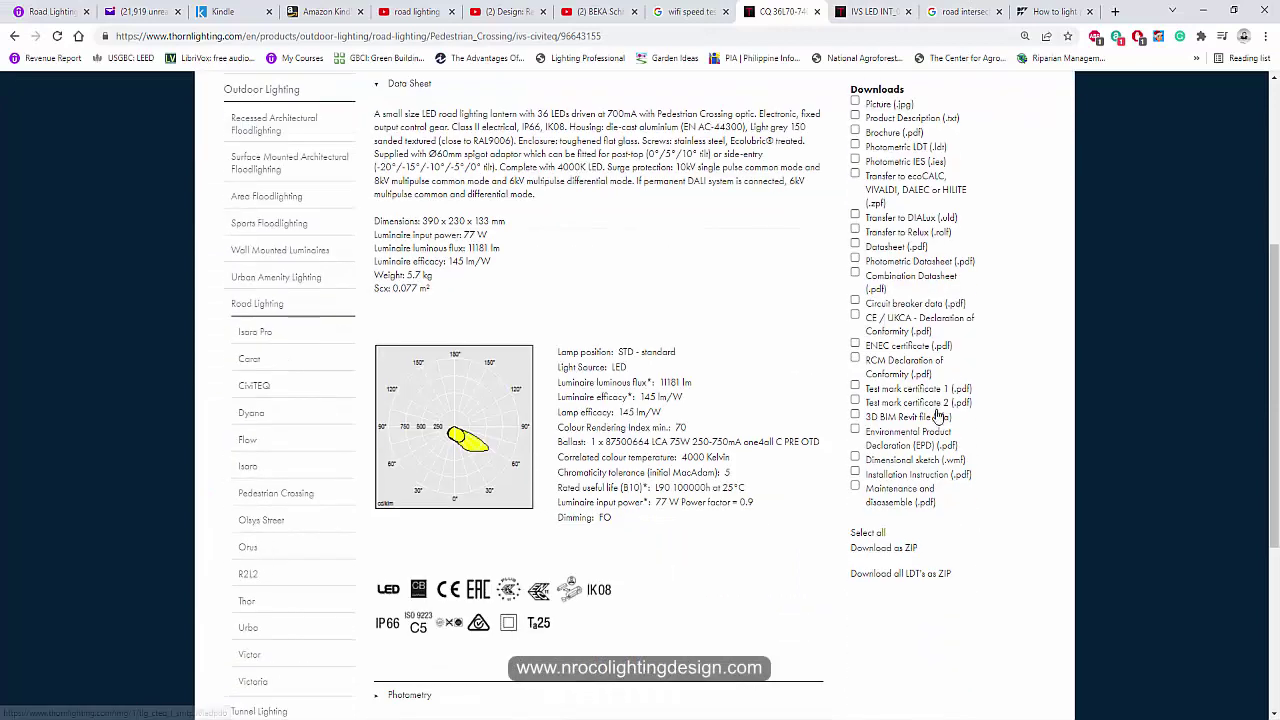
scroll(948, 393, "up", 2)
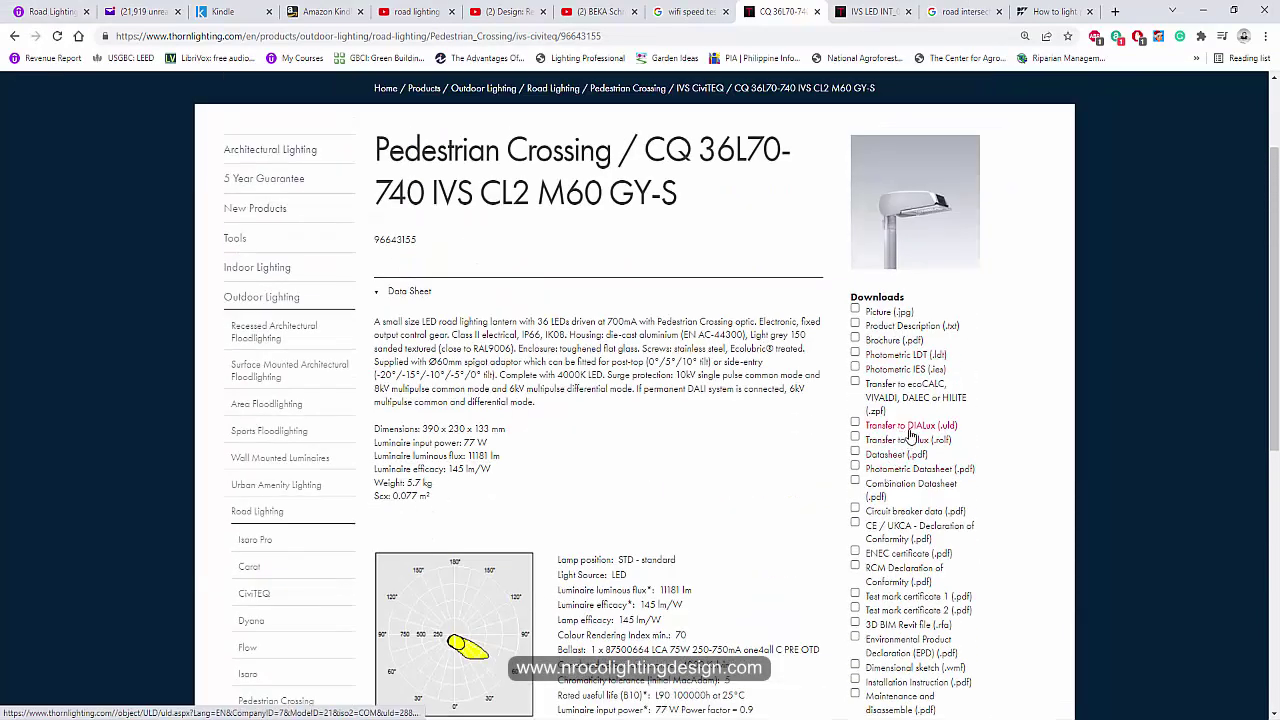
left_click(898, 430)
left_click(862, 551)
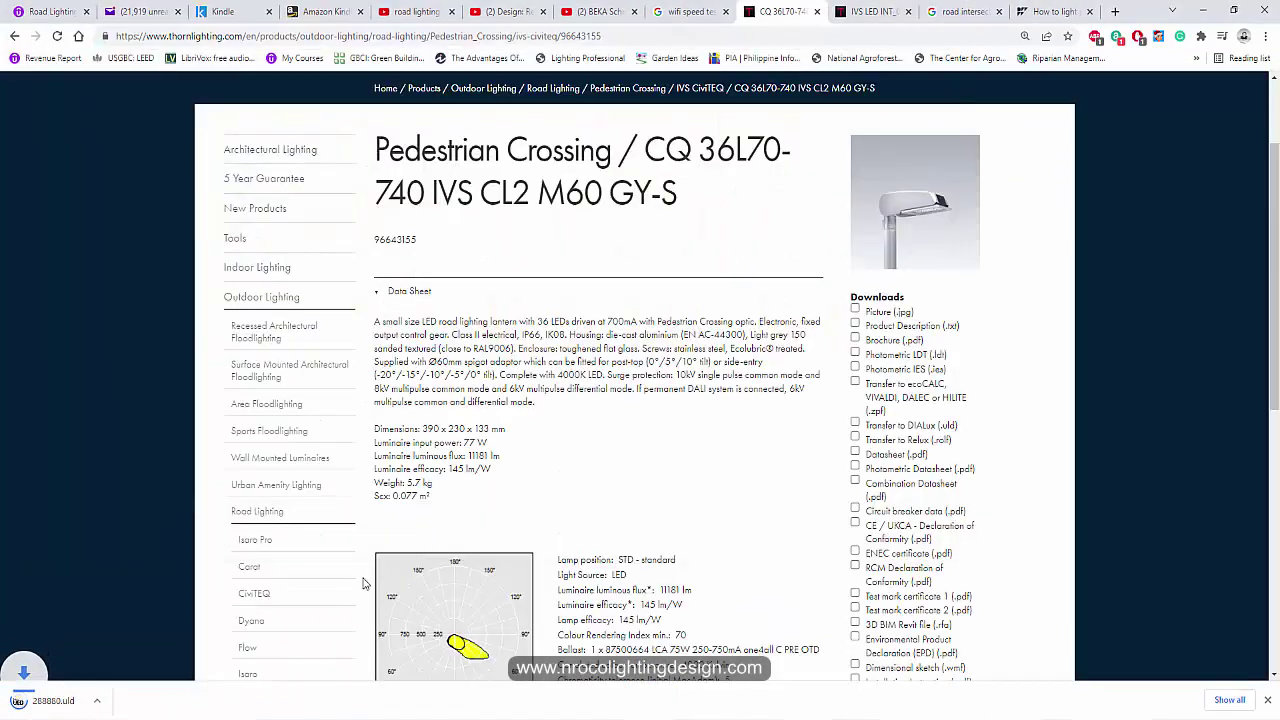
left_click(55, 700)
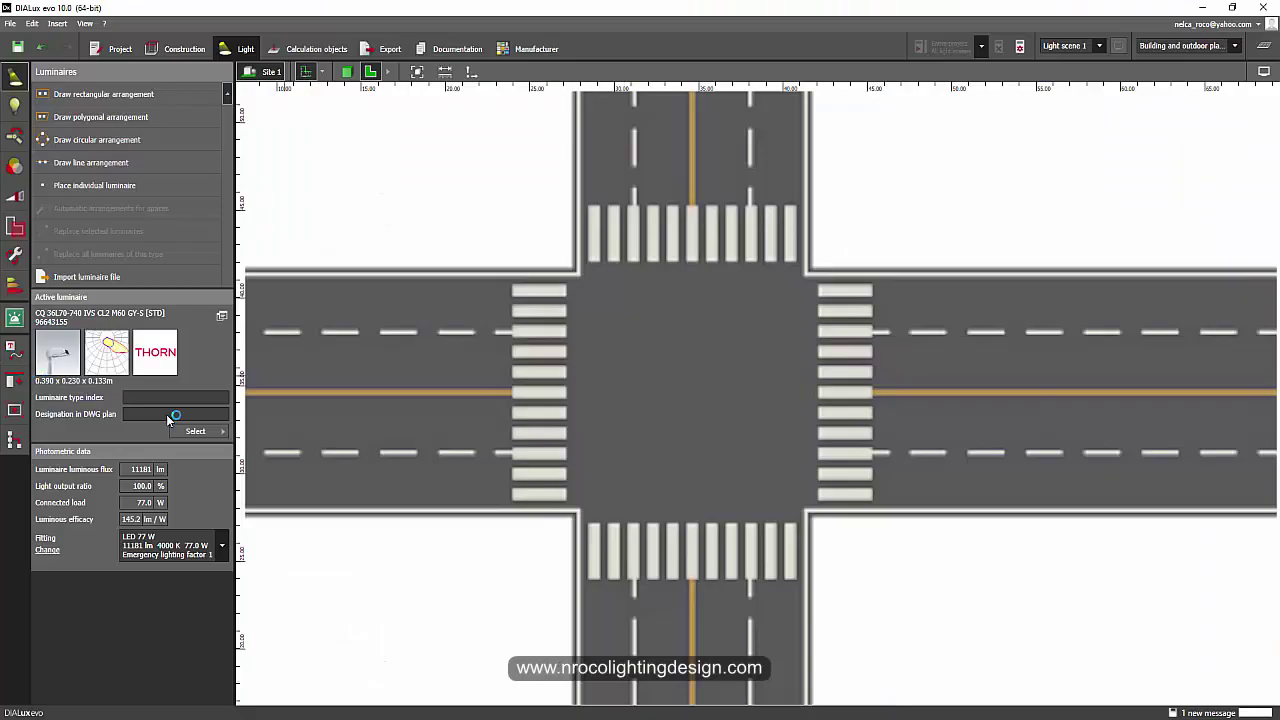
Step: Consult the IVS LED brochure's crossing layouts, place one CQ 36L70-740 luminaire beside the west crosswalk's south end, and adjust the display options
middle_click_drag(540, 422, 527, 401)
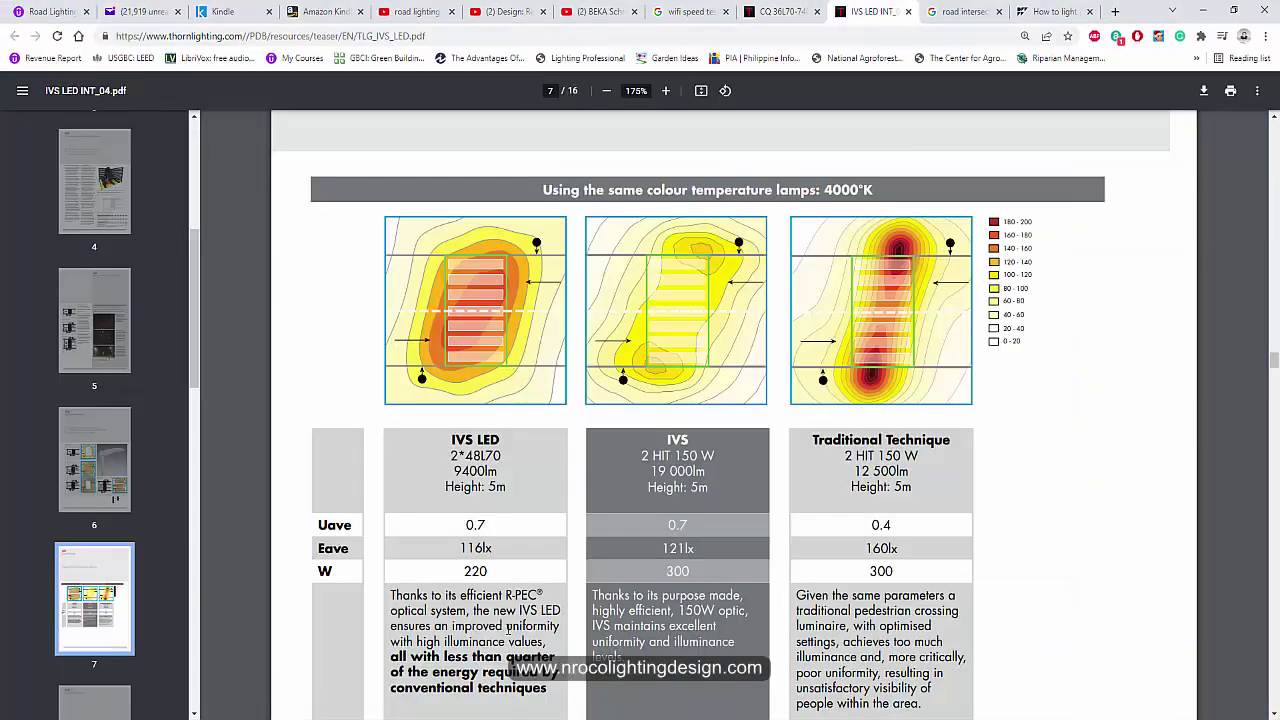
scroll(548, 348, "up", 1)
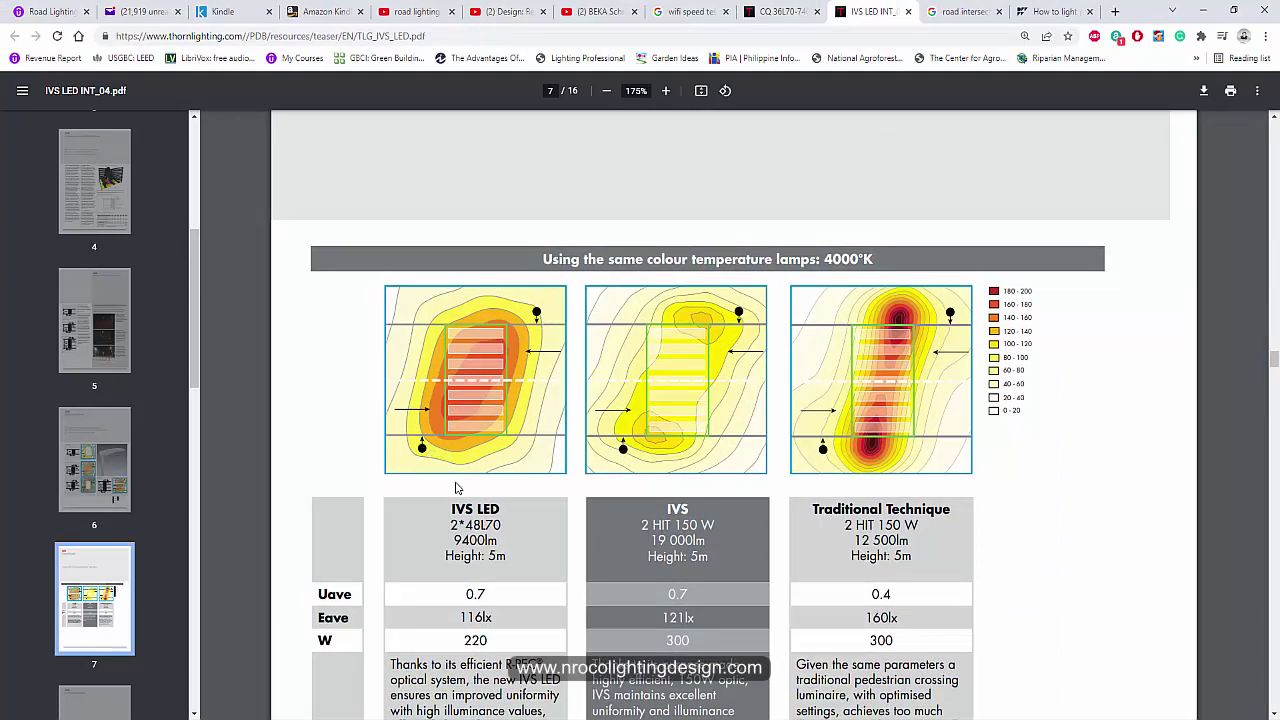
scroll(510, 593, "down", 3)
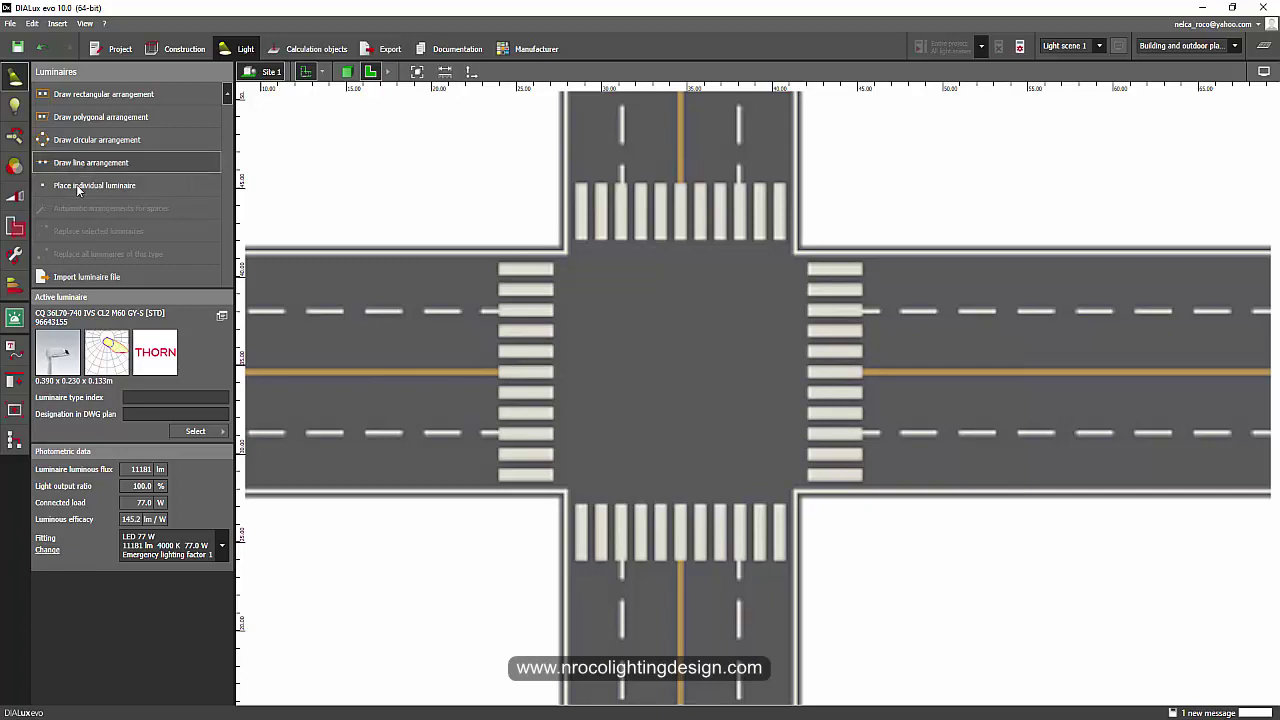
left_click(94, 185)
left_click(487, 490)
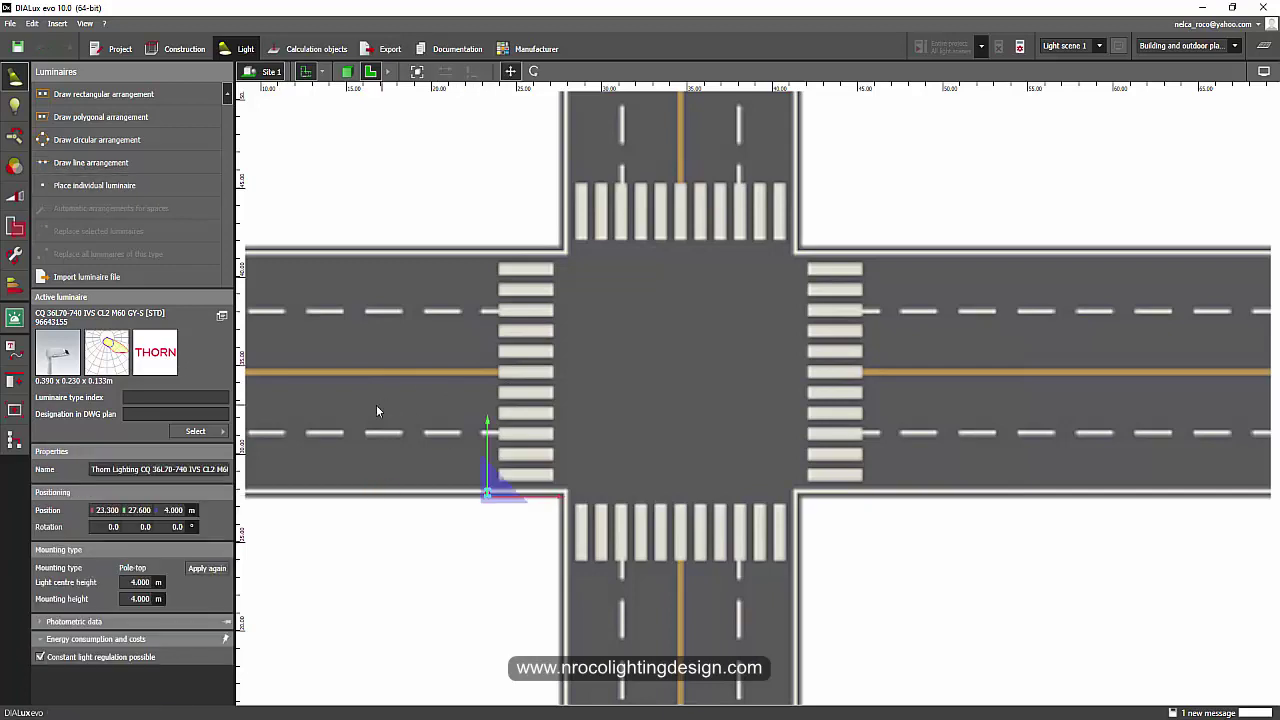
left_click(1263, 74)
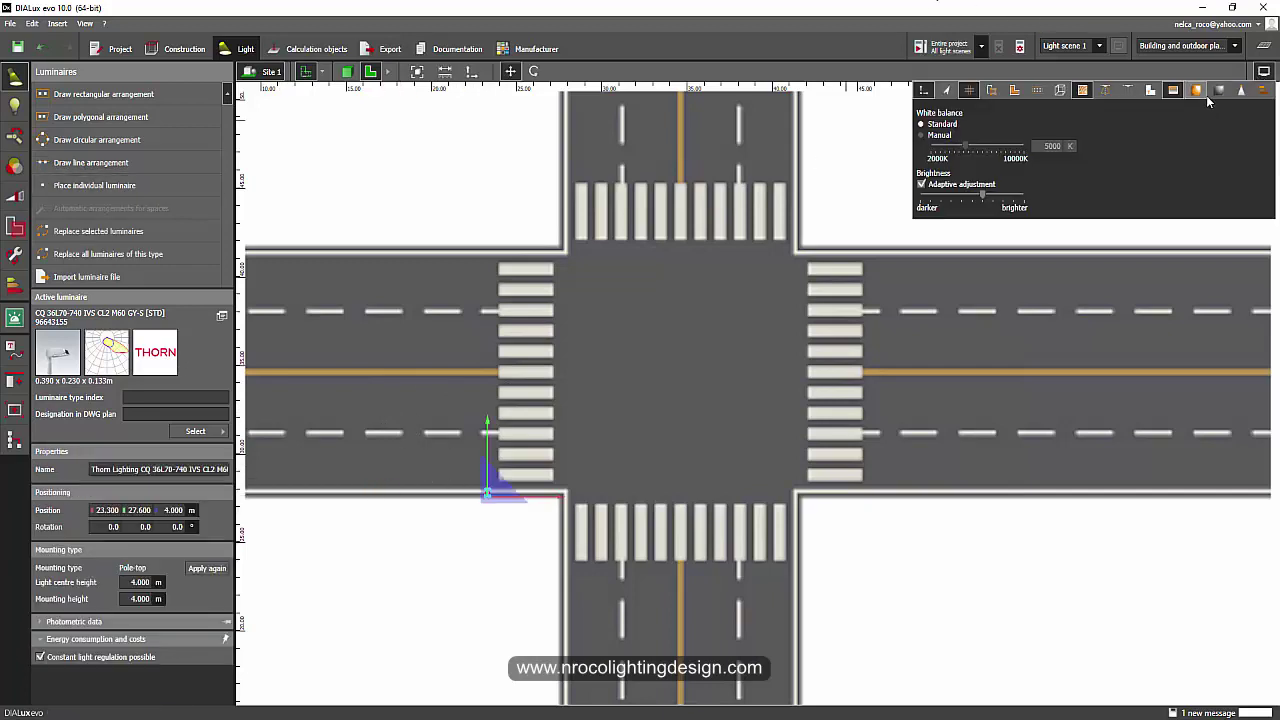
left_click(1105, 91)
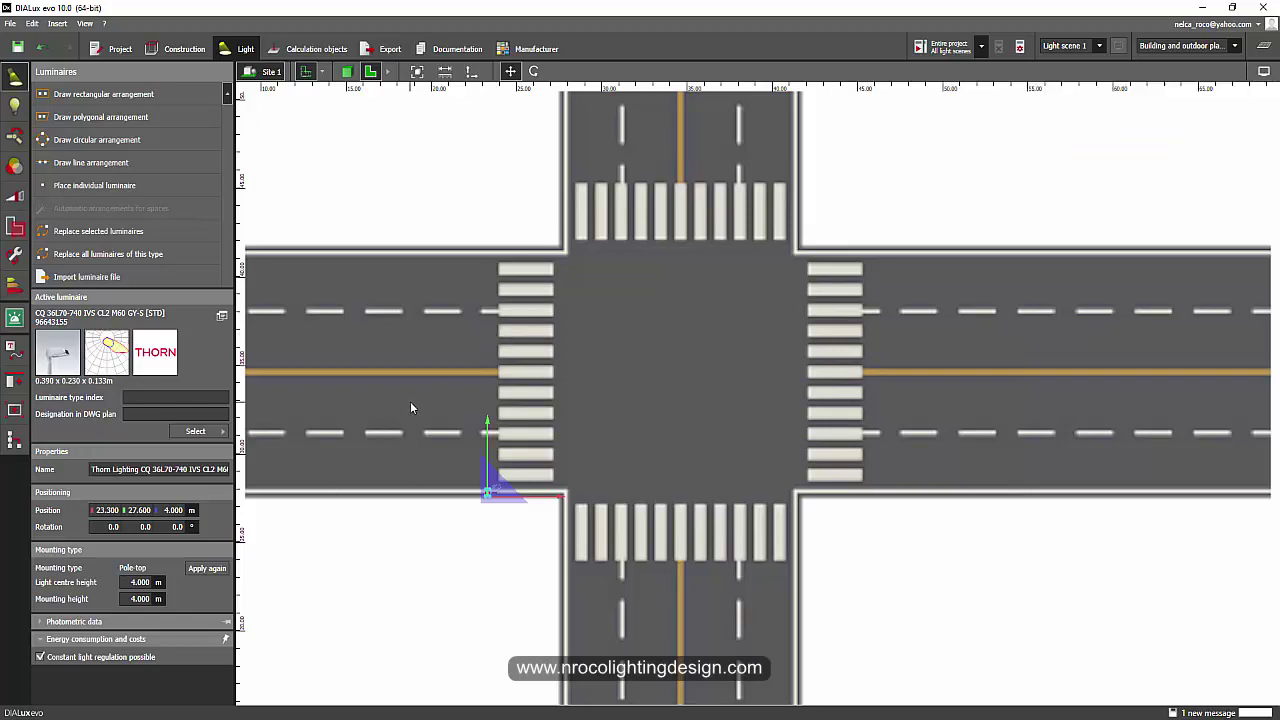
scroll(414, 409, "up", 5)
right_click_drag(760, 318, 551, 366)
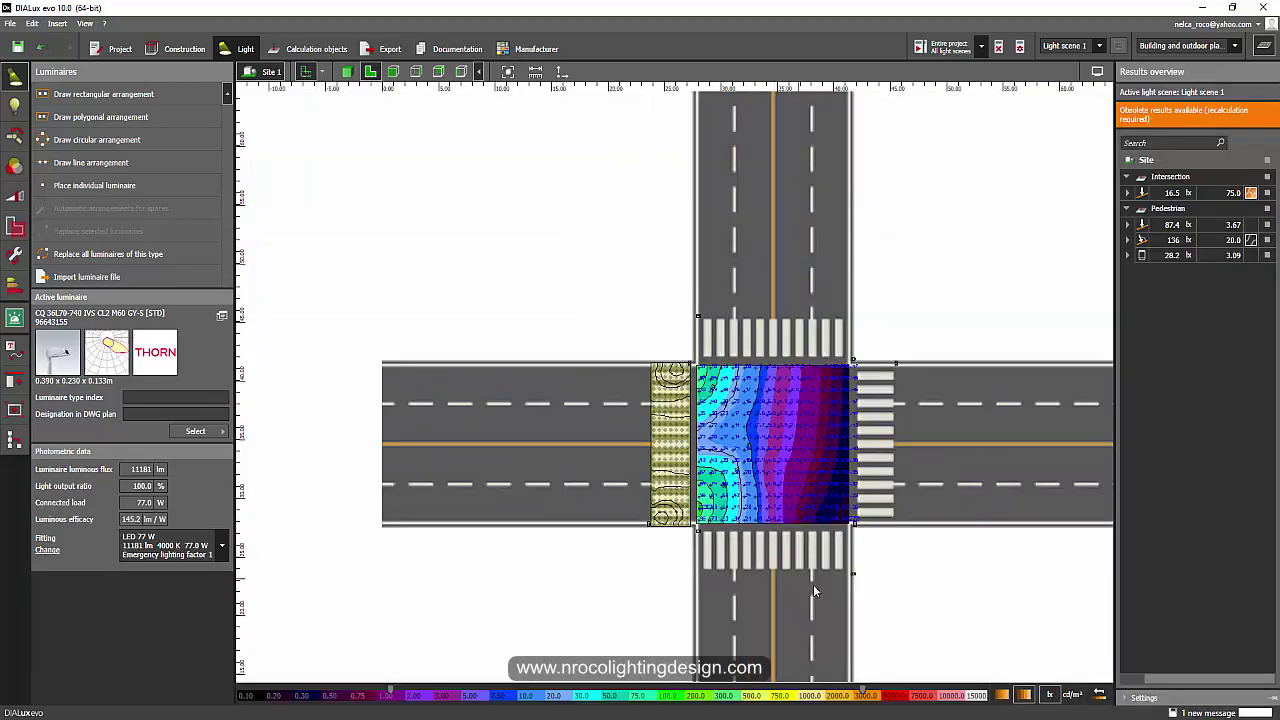
Step: Examine the intersection results, check crossroads luminaire positions in the BS 5489-1:2003 and ANSI IESNA Roadway Lighting PDFs, and return to DIALux evo
middle_click_drag(813, 590, 729, 502)
scroll(729, 502, "up", 2)
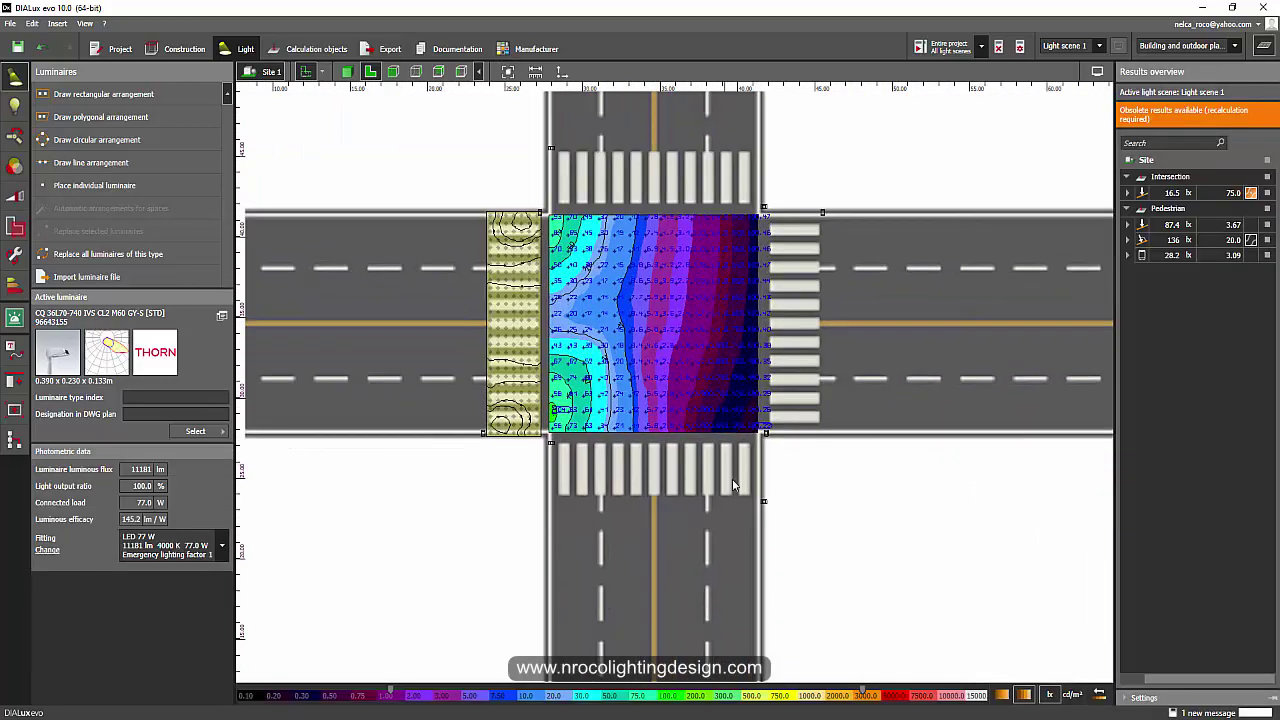
scroll(707, 488, "down", 1)
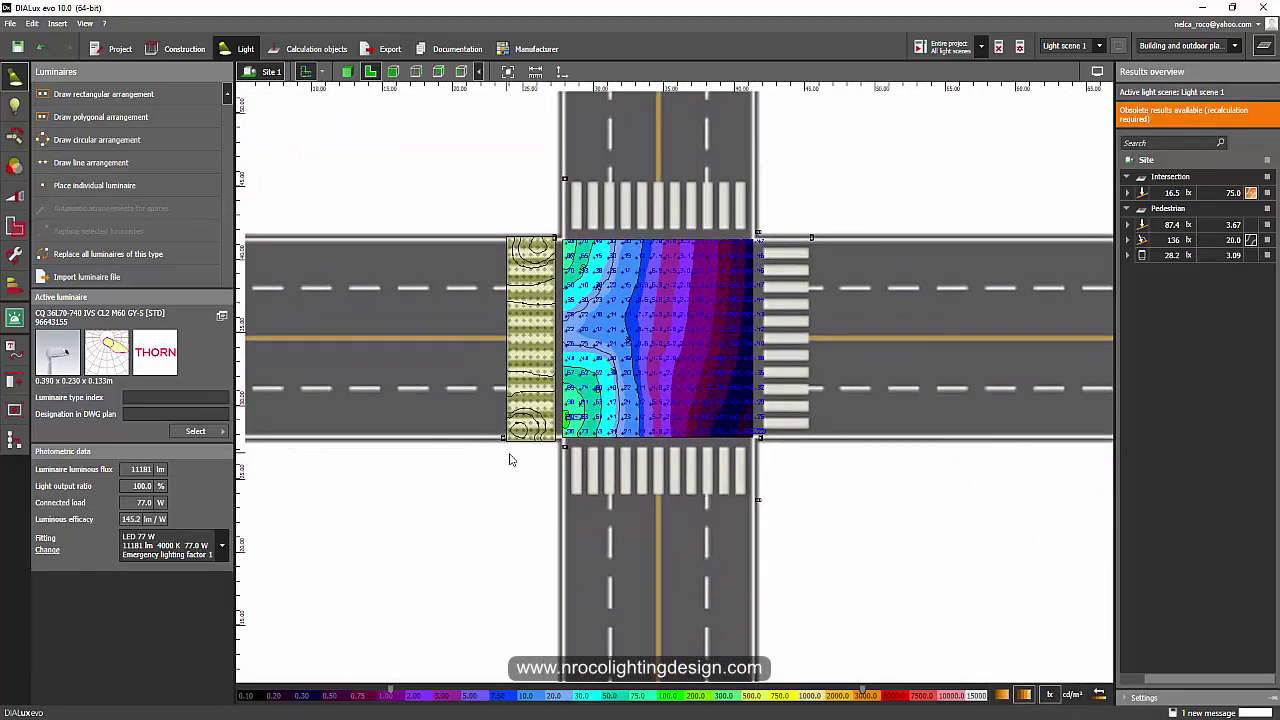
left_click(800, 717)
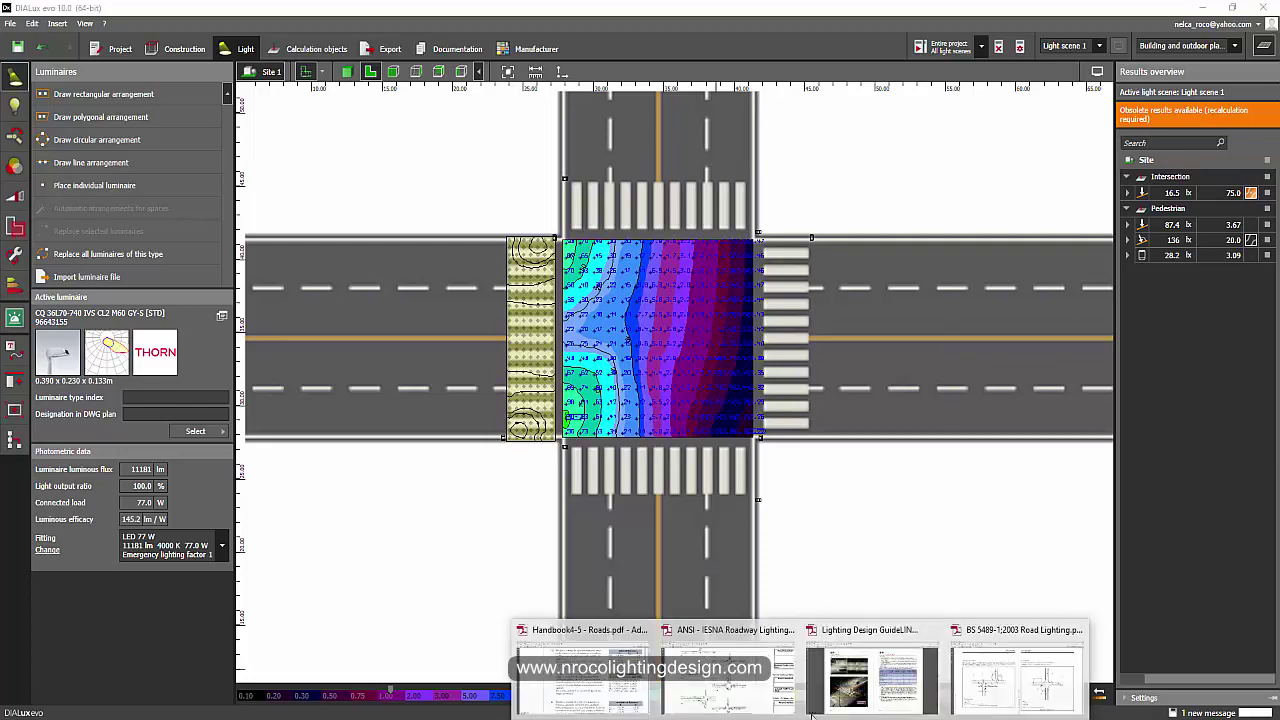
left_click(1052, 695)
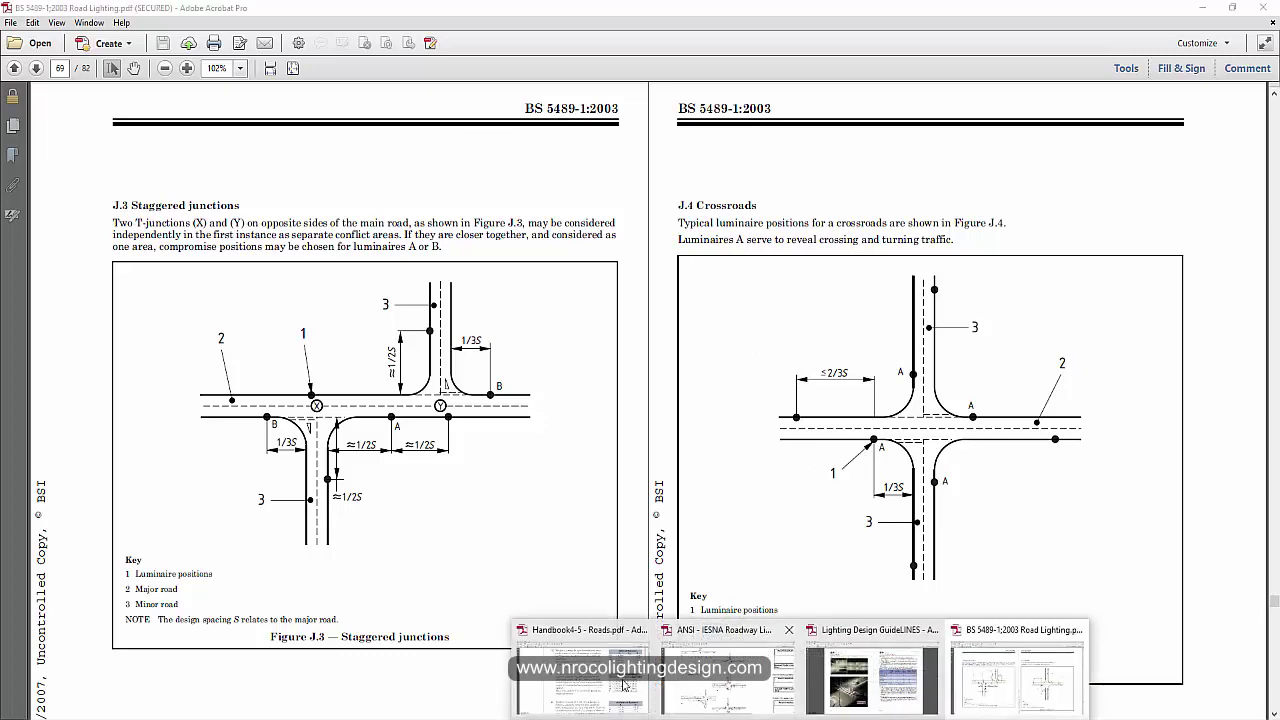
left_click(714, 688)
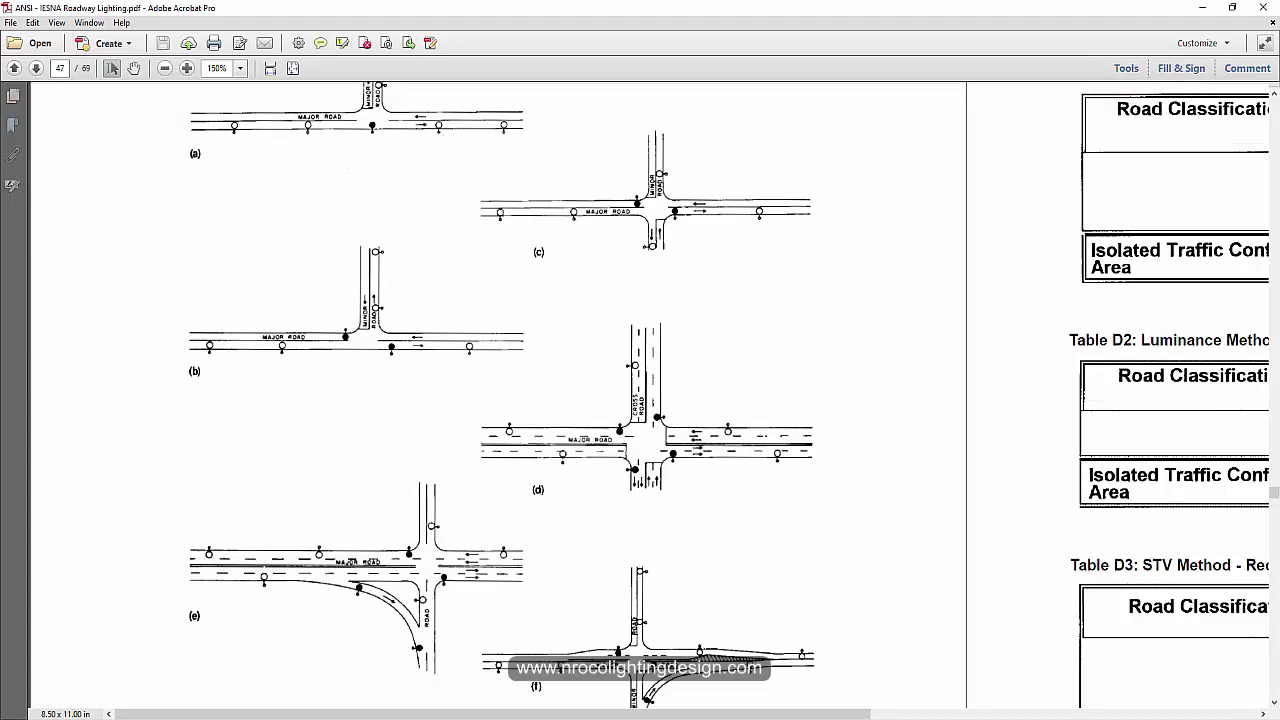
key("alt+Tab")
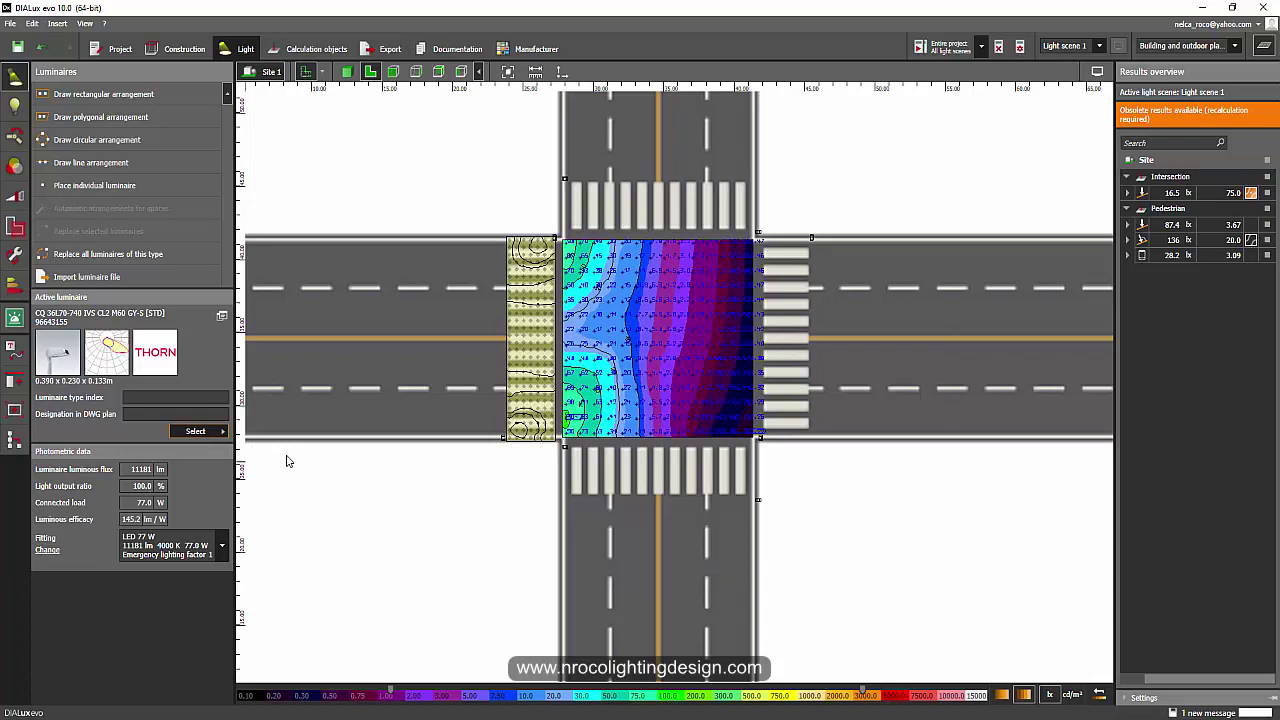
Step: Choose the RX 36L50-740 NR BPS CL1 GY luminaire and place one at the intersection's south-west corner, at about X 26.2, Y 26.7 m
left_click(200, 431)
left_click(248, 386)
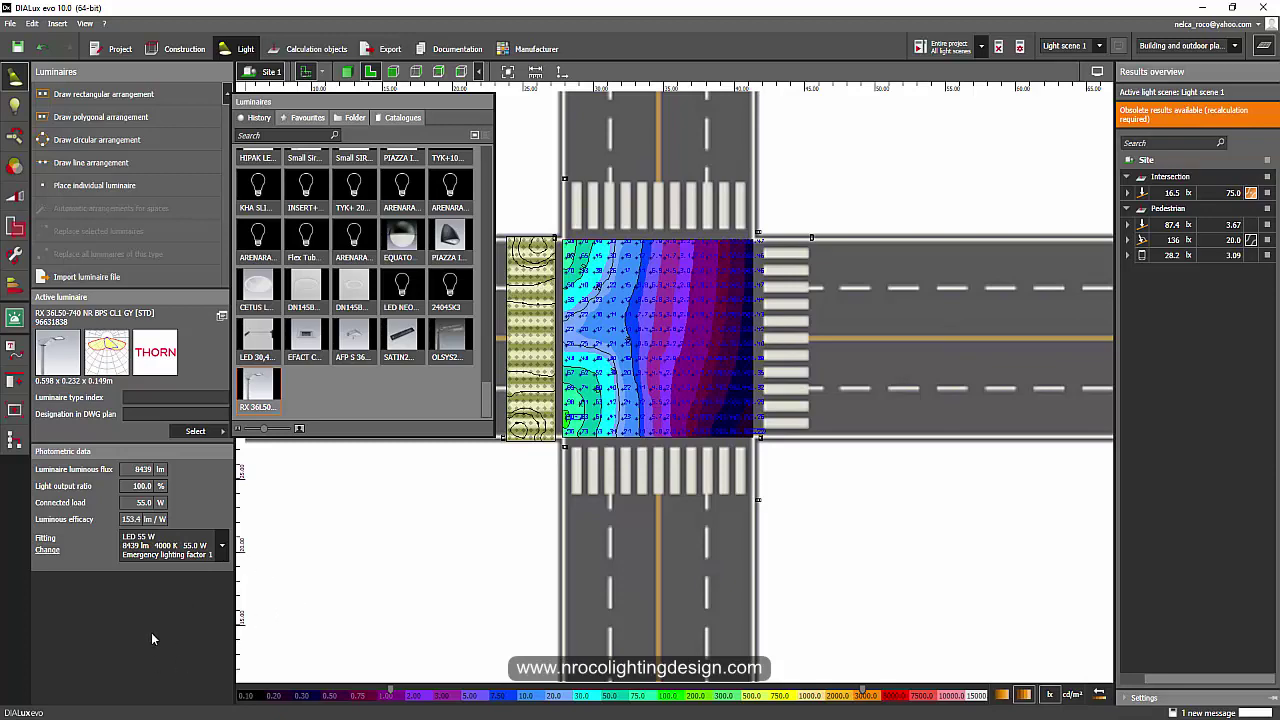
left_click(75, 163)
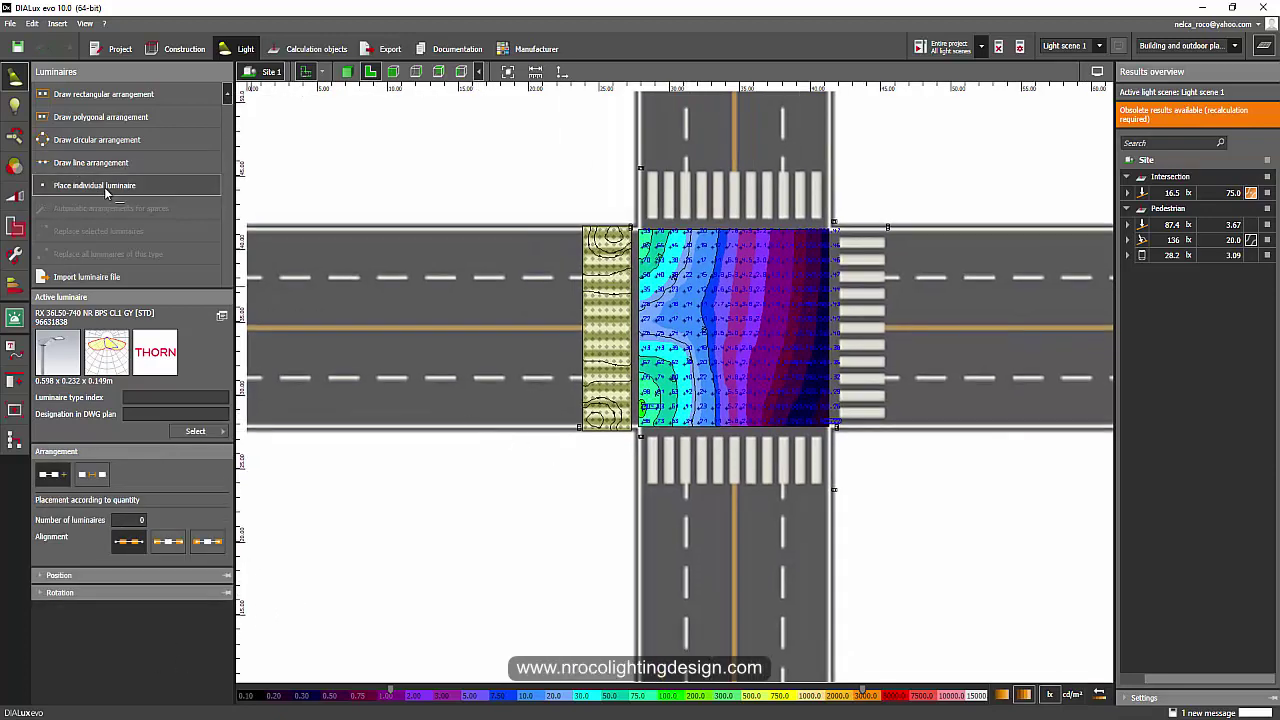
left_click(104, 187)
left_click(615, 440)
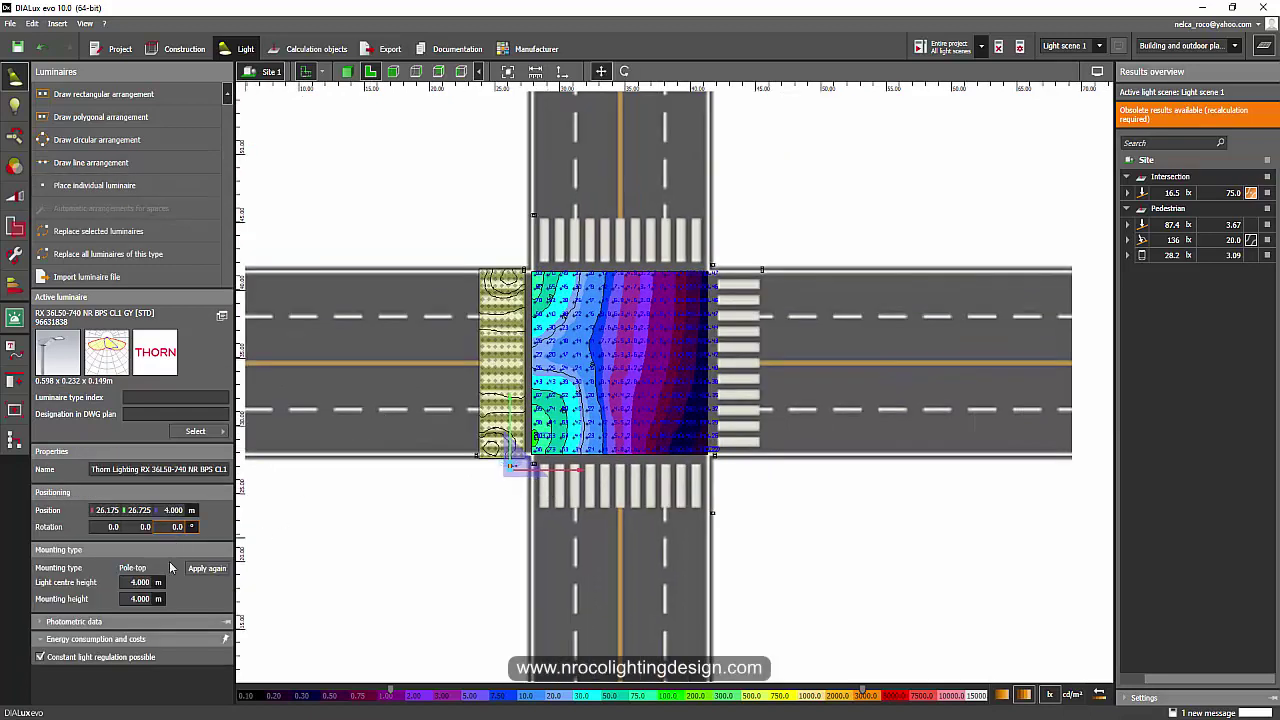
Step: Set the mounting height of the south-west corner luminaire to 8 m
left_click(145, 598)
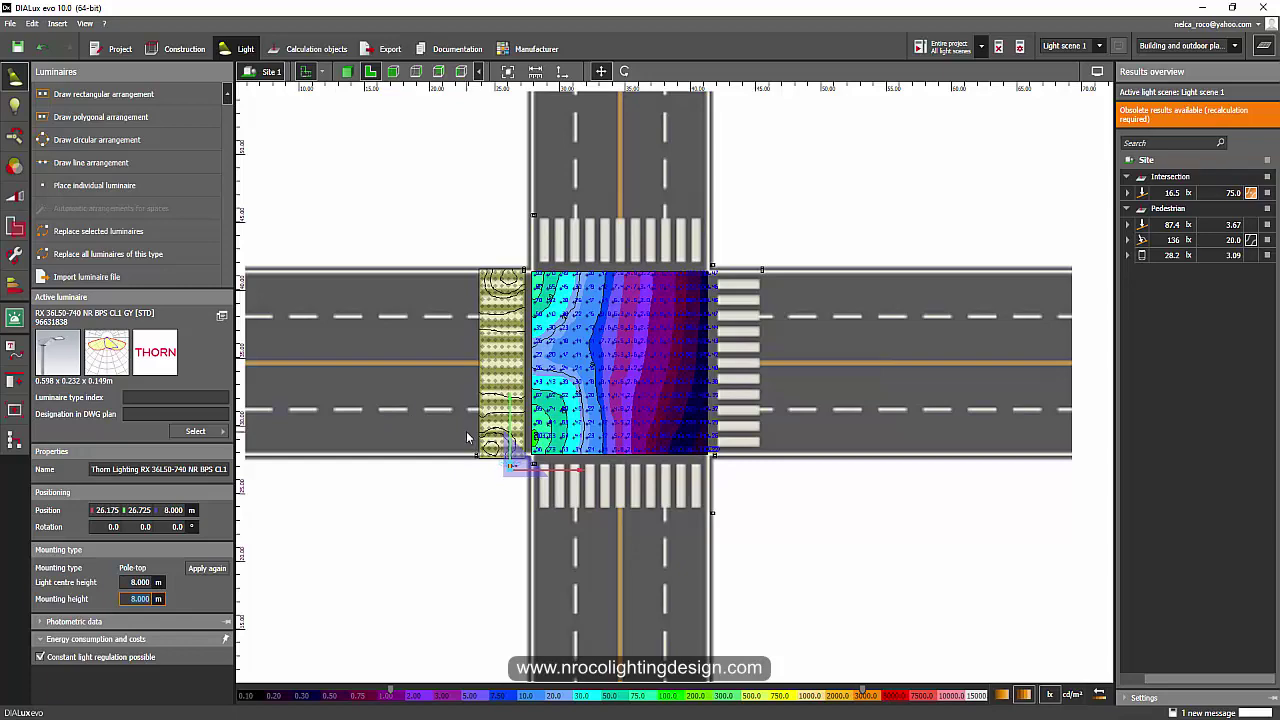
scroll(434, 406, "down", 3)
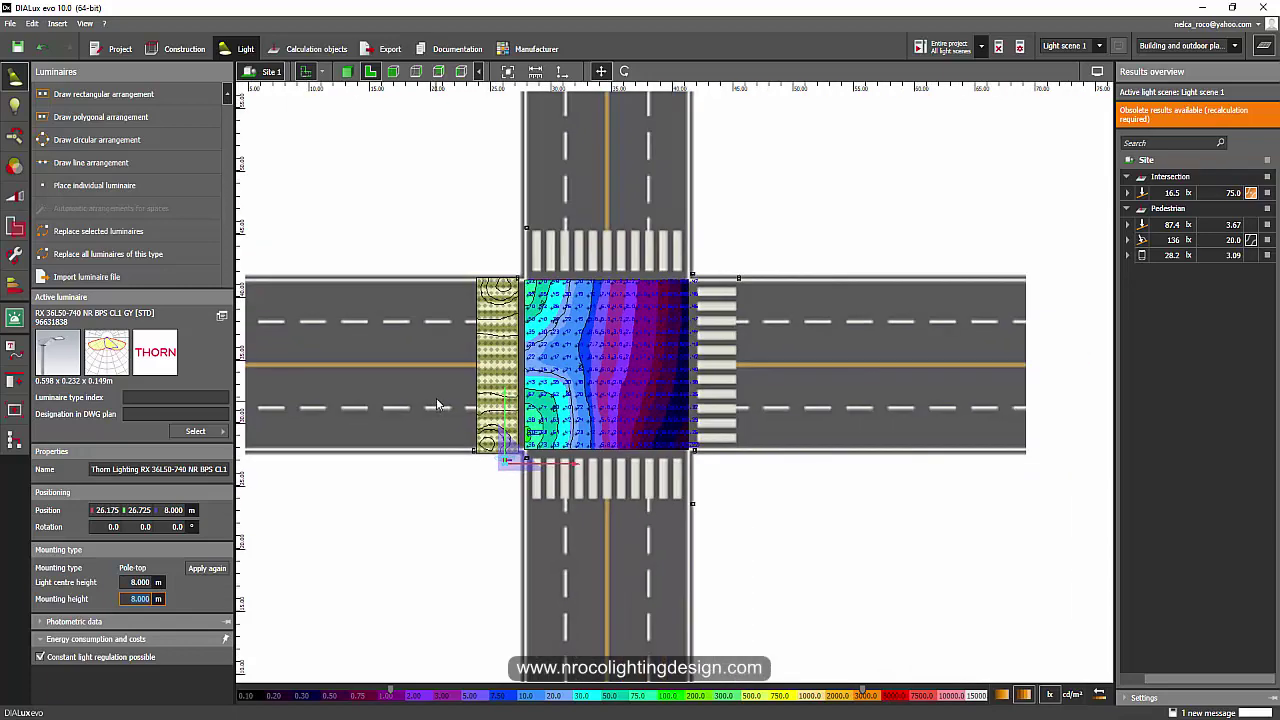
middle_click_drag(443, 450, 475, 412)
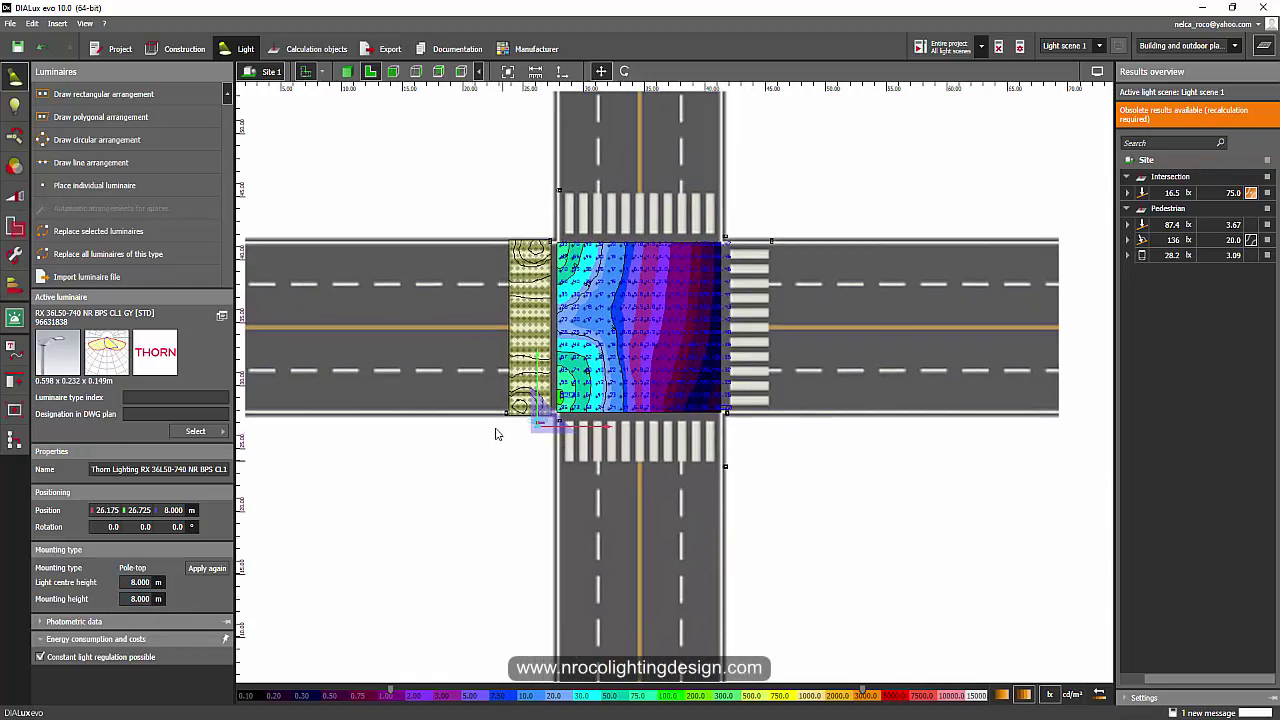
scroll(447, 450, "up", 2)
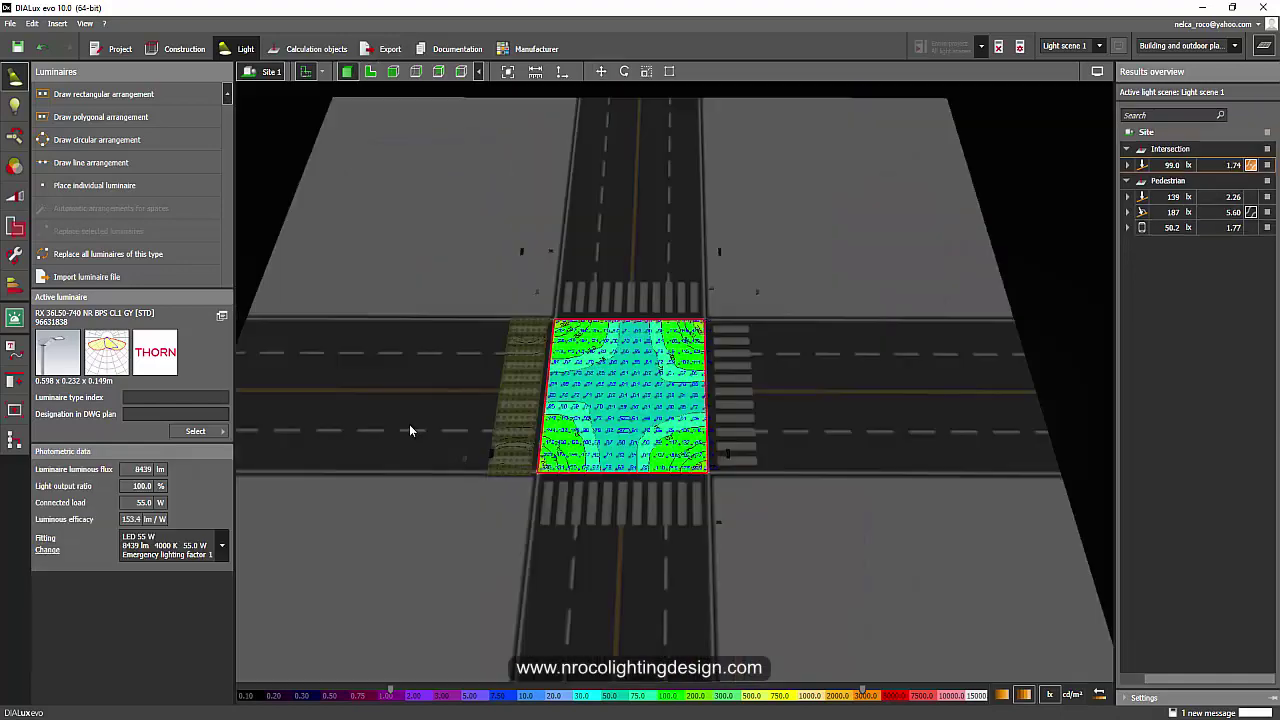
Step: Examine the calculated illuminance on the Intersection and Pedestrian surfaces in 3D
right_click_drag(409, 424, 439, 354)
scroll(386, 395, "up", 2)
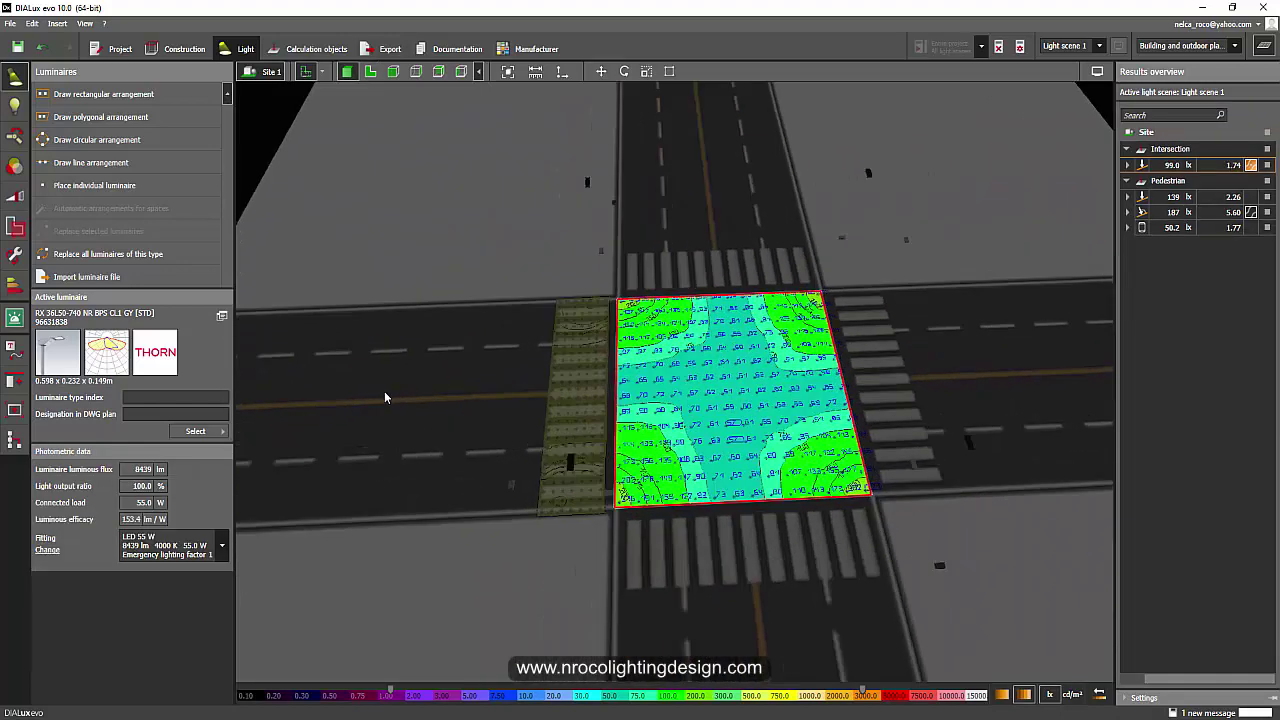
left_click(728, 330)
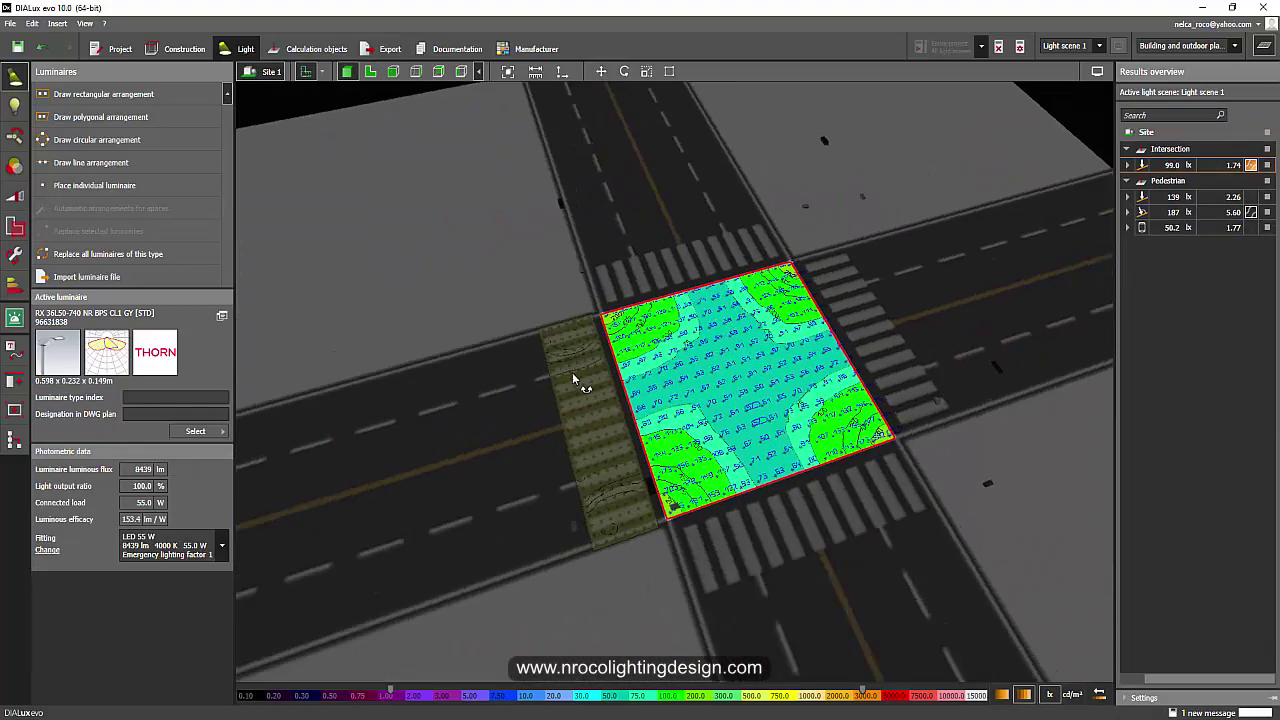